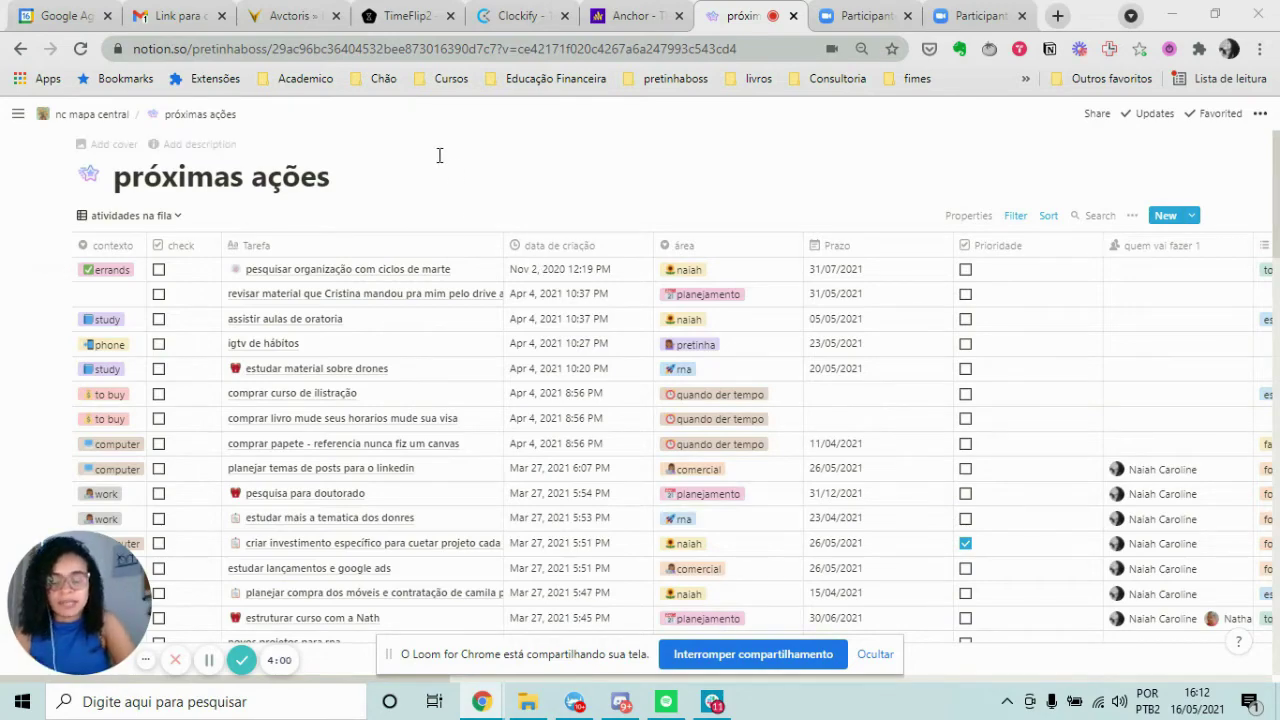
Step: Look through the próximas ações task table, examining the tasks and the property columns from contexto to tarefa mãe
{"action": "scroll", "coordinate": [439, 155], "scroll_direction": "down", "scroll_amount": 20}
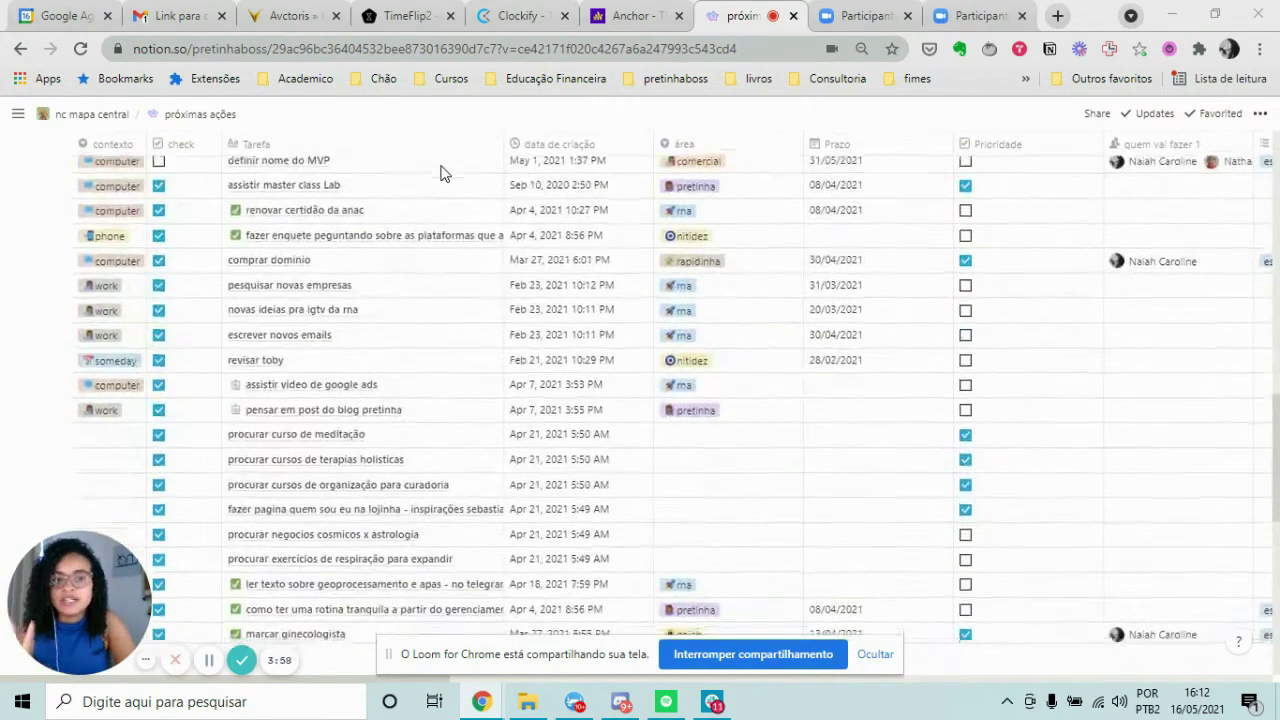
{"action": "scroll", "coordinate": [505, 410], "scroll_direction": "up", "scroll_amount": 10}
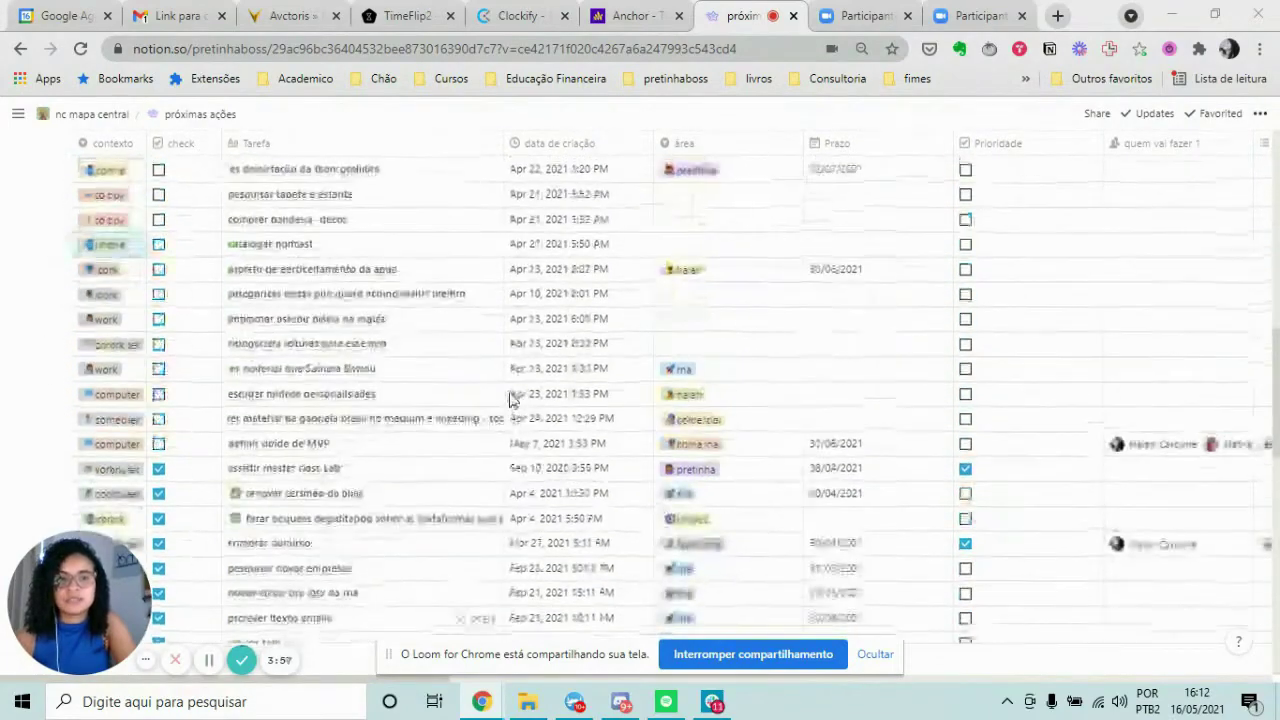
{"action": "scroll", "coordinate": [510, 397], "scroll_direction": "up", "scroll_amount": 1}
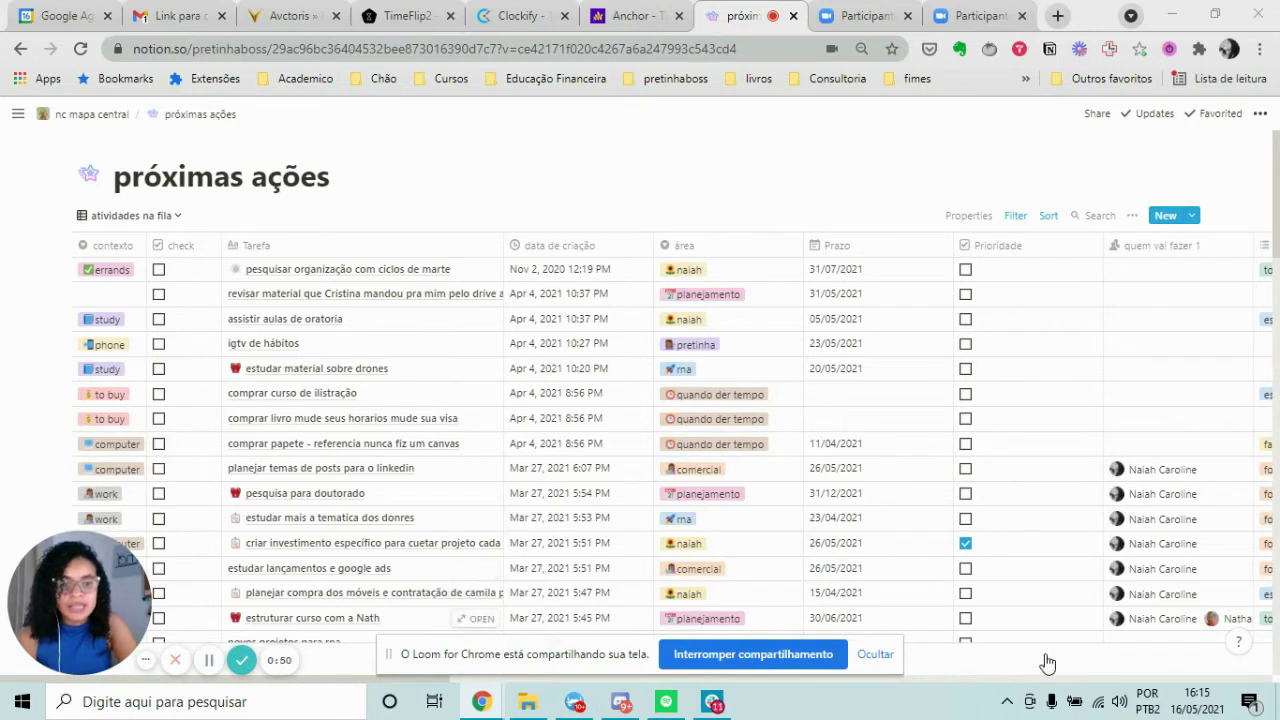
{"action": "scroll", "coordinate": [608, 597], "scroll_direction": "down", "scroll_amount": 1}
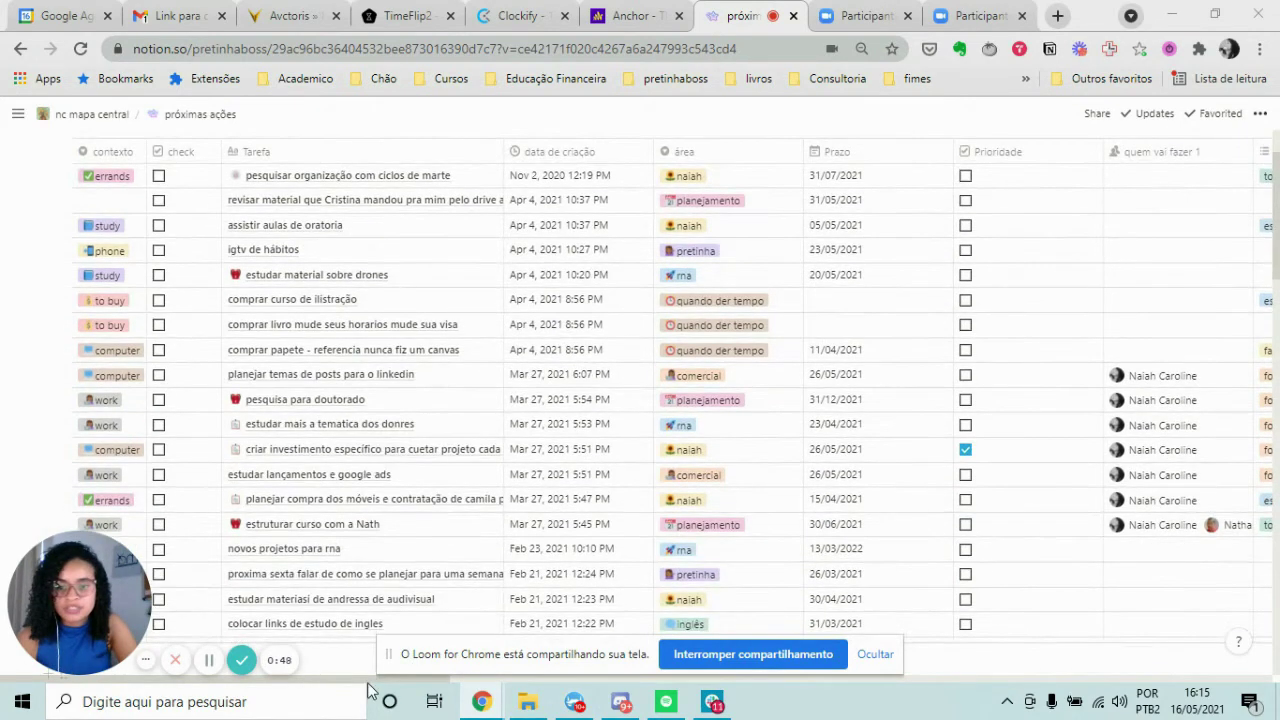
{"action": "left_click_drag", "start_coordinate": [370, 680], "coordinate": [698, 672]}
{"action": "scroll", "coordinate": [490, 526], "scroll_direction": "up", "scroll_amount": 1}
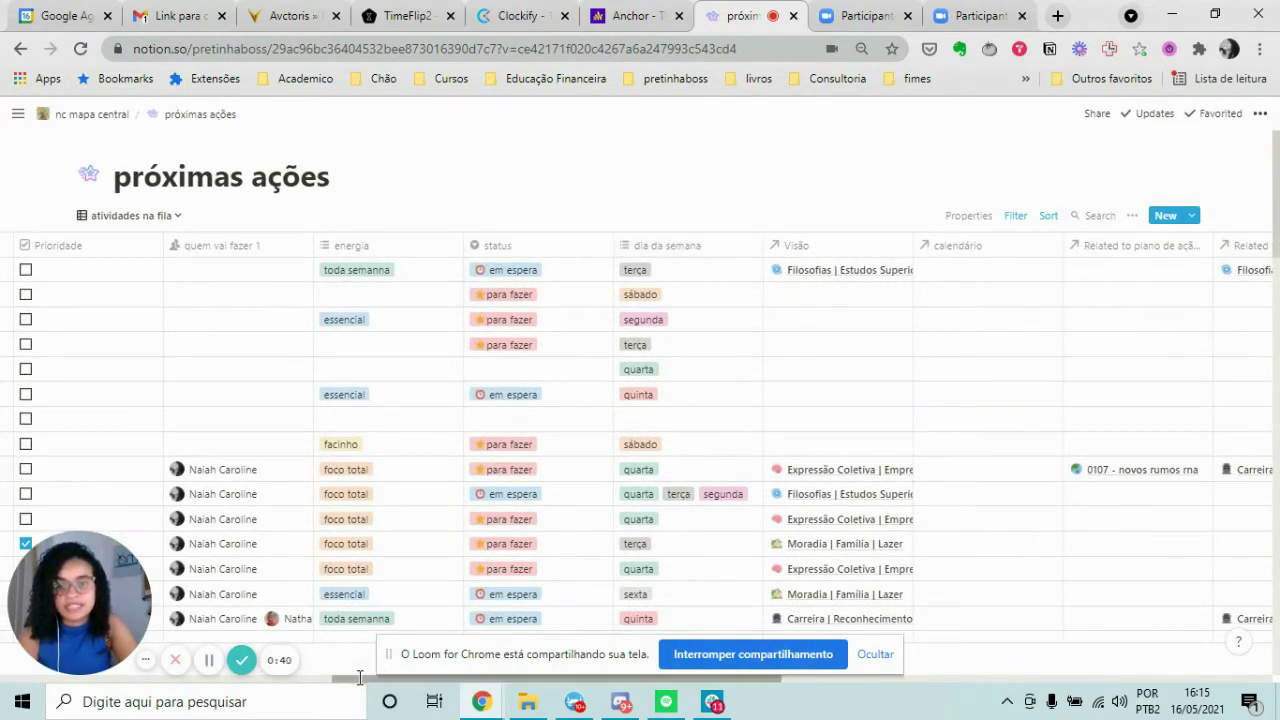
{"action": "left_click_drag", "start_coordinate": [355, 681], "coordinate": [595, 686]}
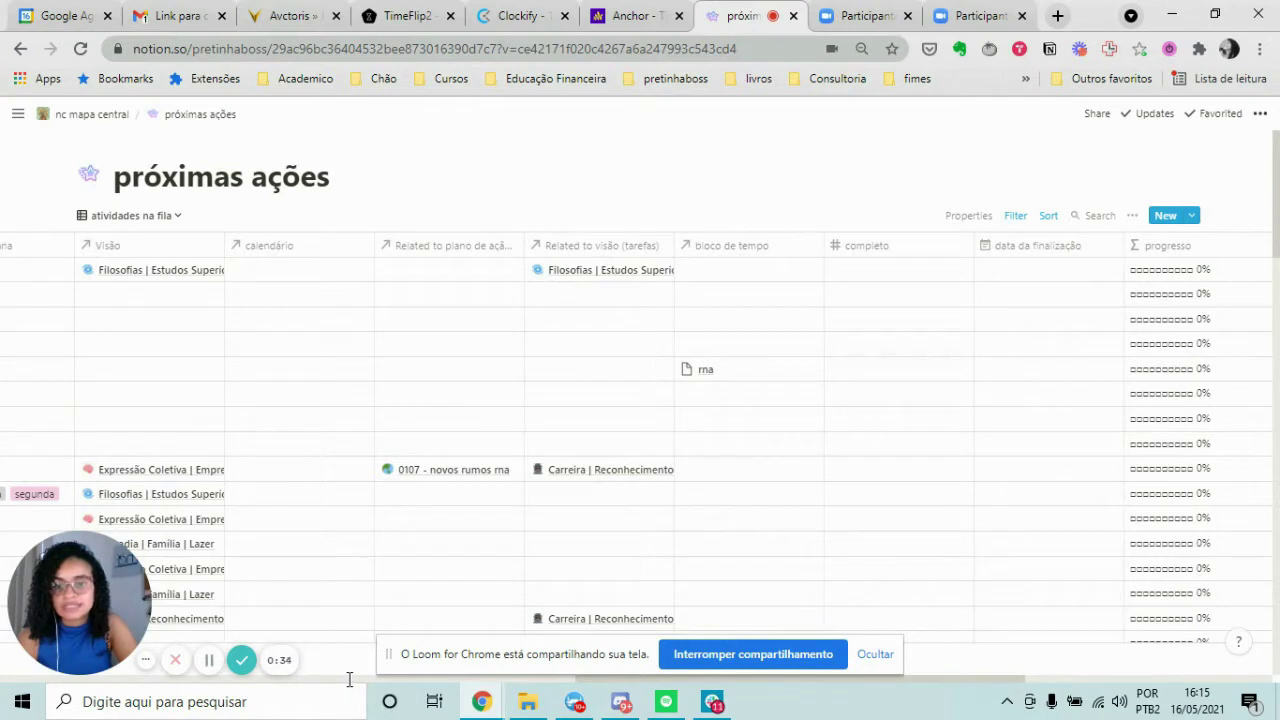
{"action": "left_click_drag", "start_coordinate": [595, 682], "coordinate": [749, 675]}
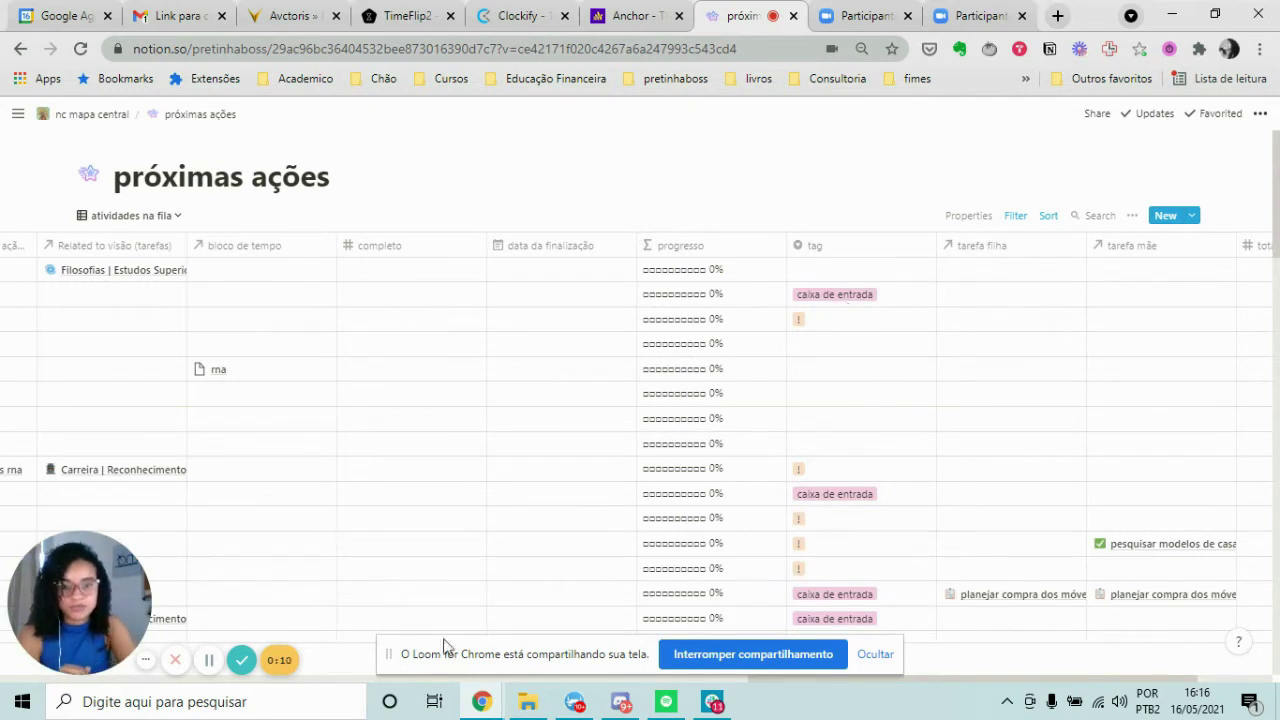
{"action": "left_click", "coordinate": [1010, 686]}
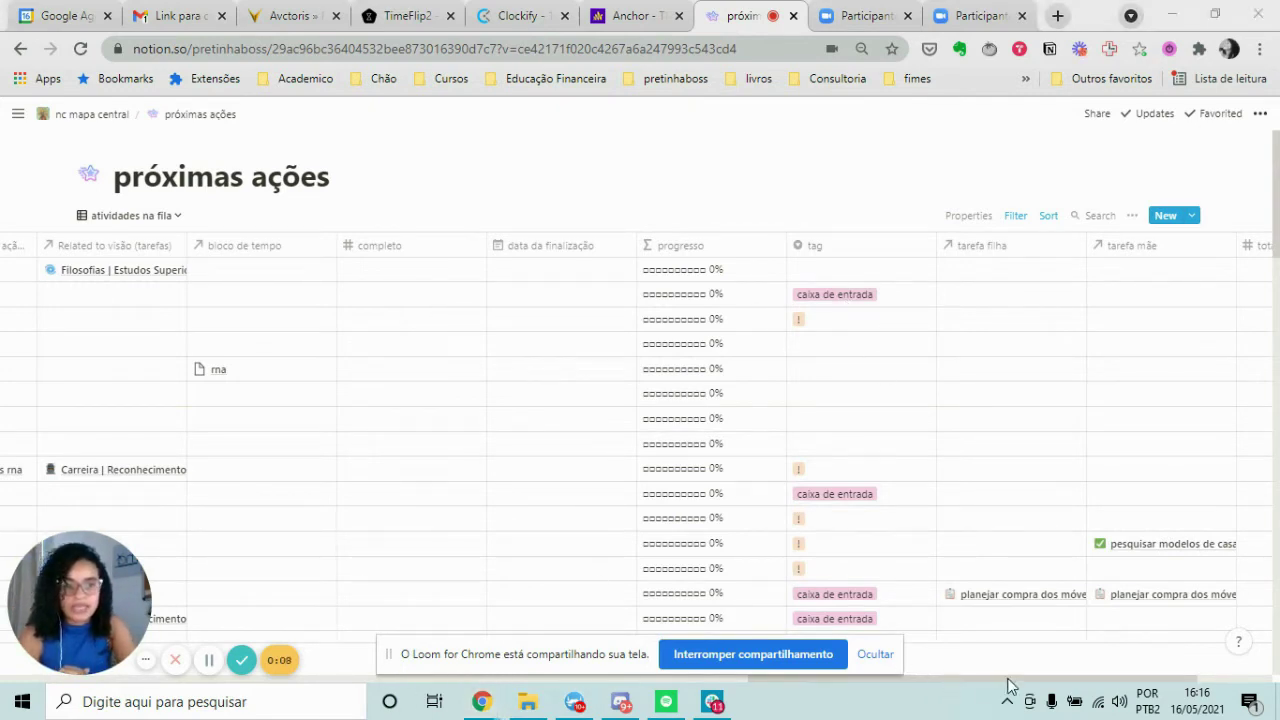
{"action": "left_click_drag", "start_coordinate": [1010, 686], "coordinate": [218, 642]}
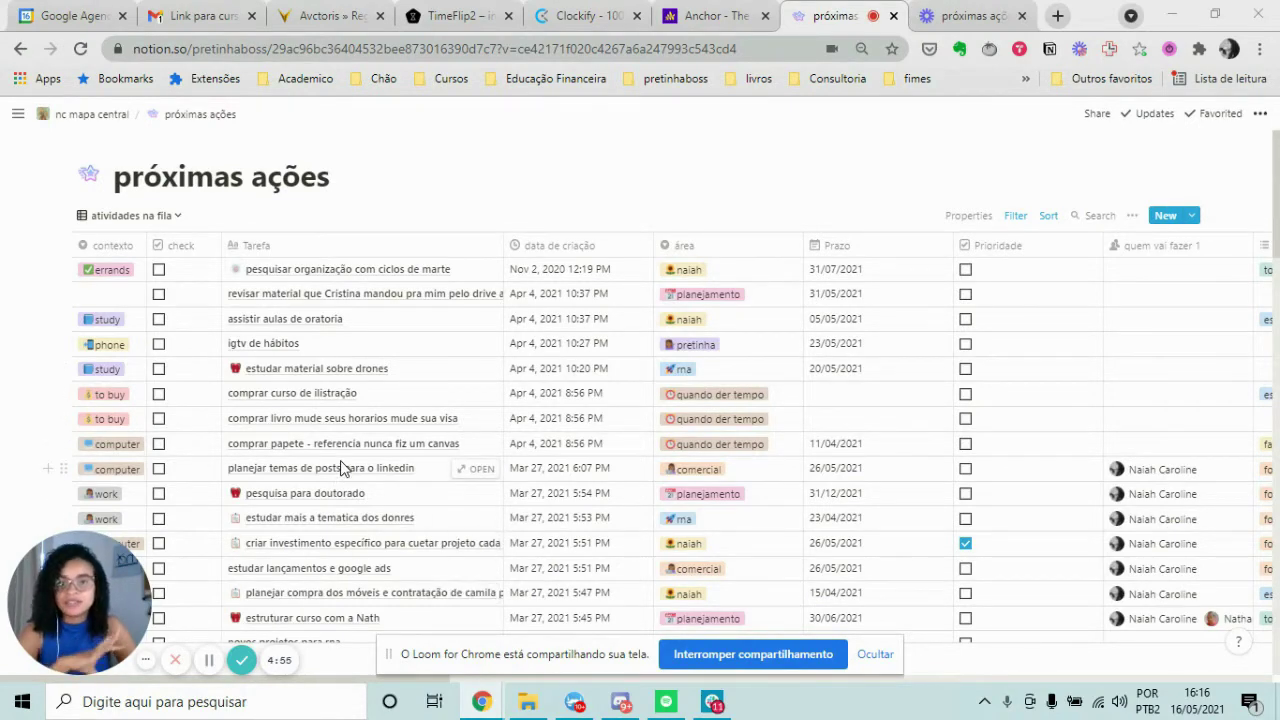
Step: Examine how unchecked and checked tasks are ordered throughout the atividades na fila list
{"action": "scroll", "coordinate": [423, 294], "scroll_direction": "down", "scroll_amount": 10}
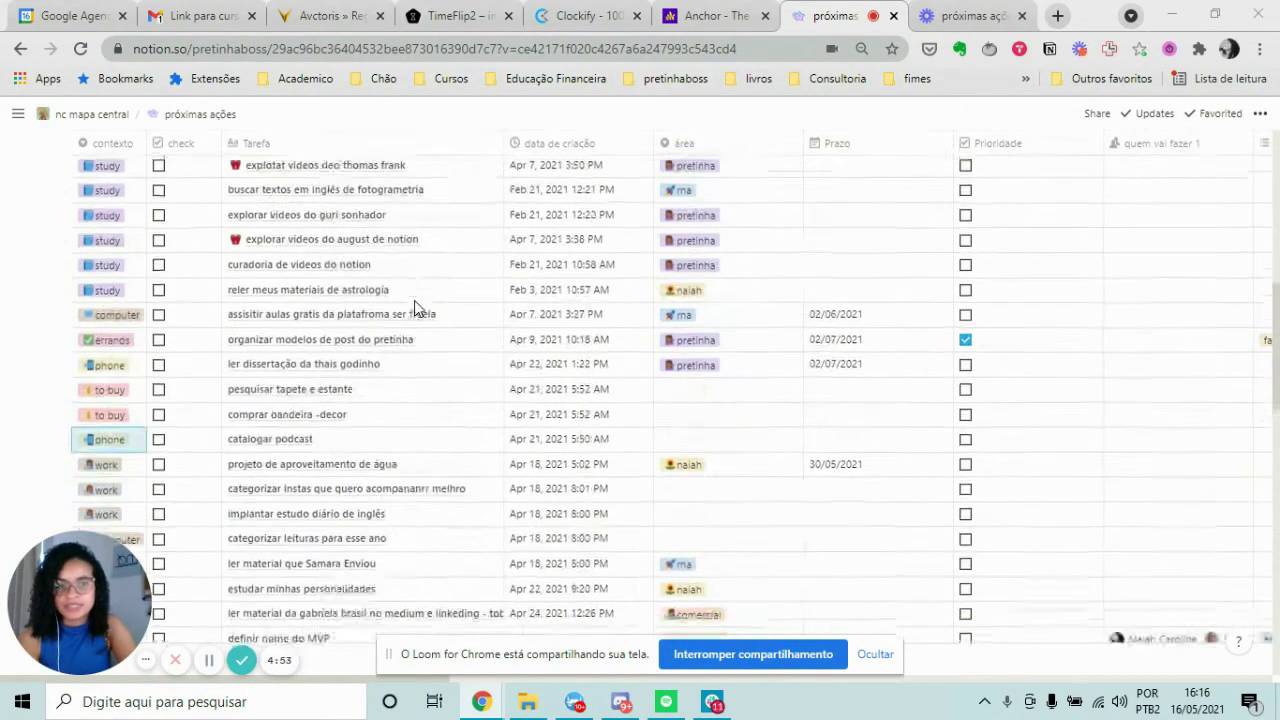
{"action": "scroll", "coordinate": [420, 306], "scroll_direction": "down", "scroll_amount": 5}
{"action": "scroll", "coordinate": [420, 306], "scroll_direction": "up", "scroll_amount": 3}
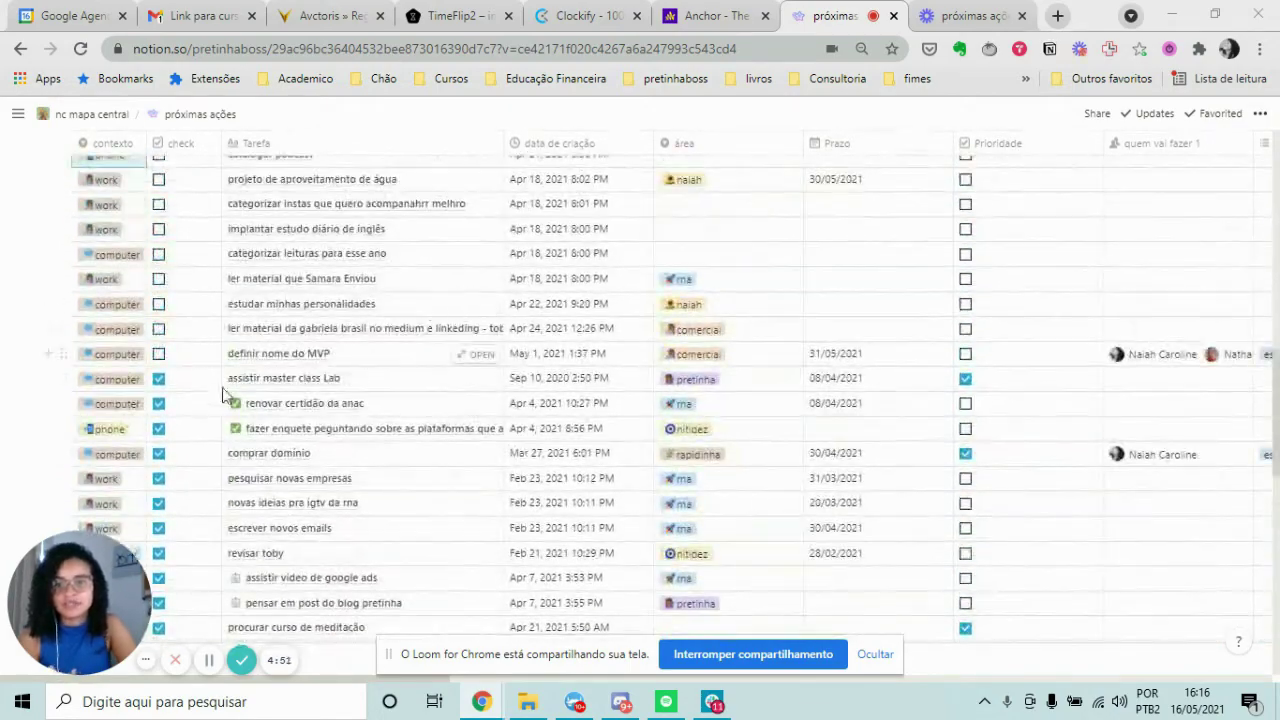
{"action": "scroll", "coordinate": [186, 394], "scroll_direction": "down", "scroll_amount": 10}
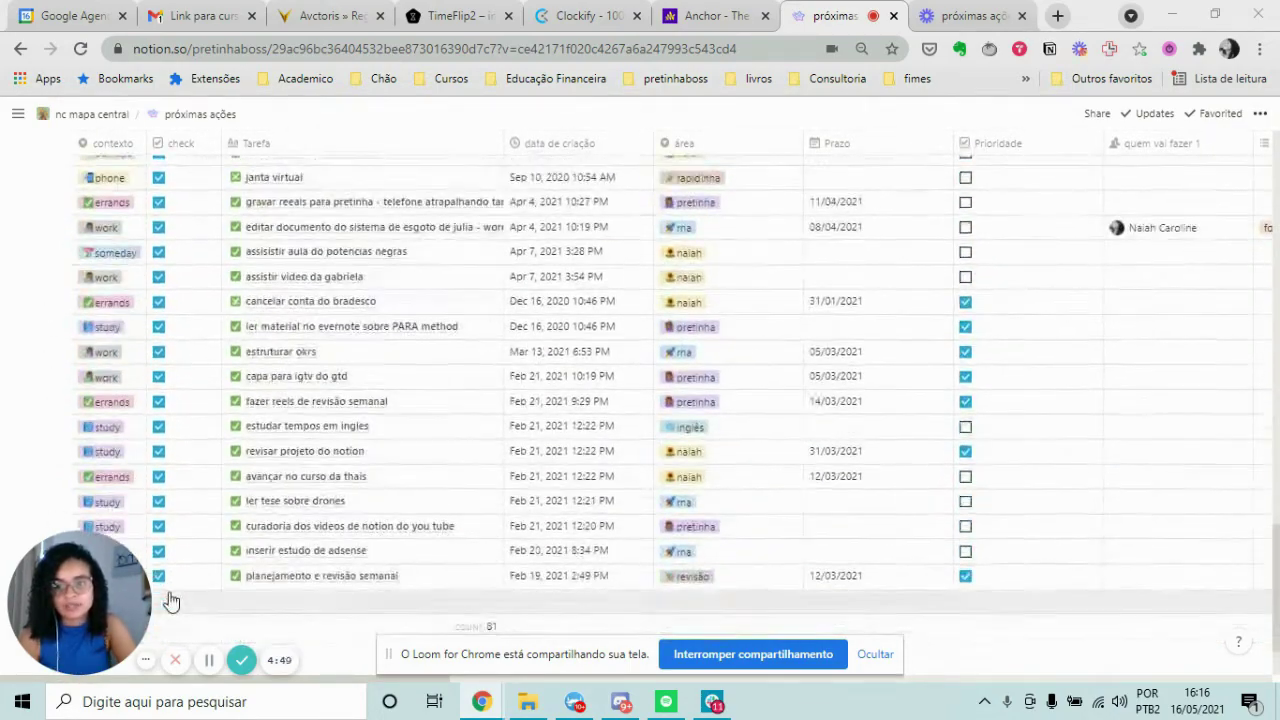
{"action": "scroll", "coordinate": [177, 530], "scroll_direction": "up", "scroll_amount": 15}
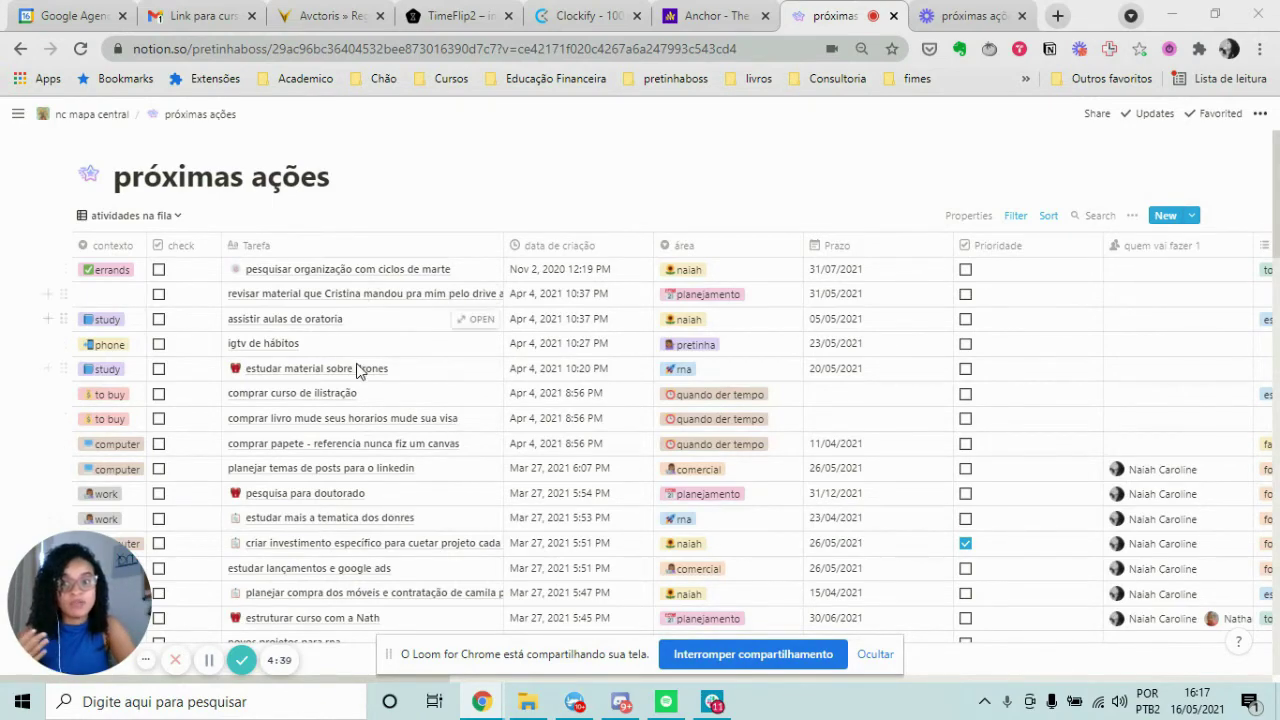
{"action": "scroll", "coordinate": [378, 392], "scroll_direction": "down", "scroll_amount": 1}
{"action": "scroll", "coordinate": [380, 392], "scroll_direction": "down", "scroll_amount": 3}
{"action": "scroll", "coordinate": [394, 391], "scroll_direction": "up", "scroll_amount": 5}
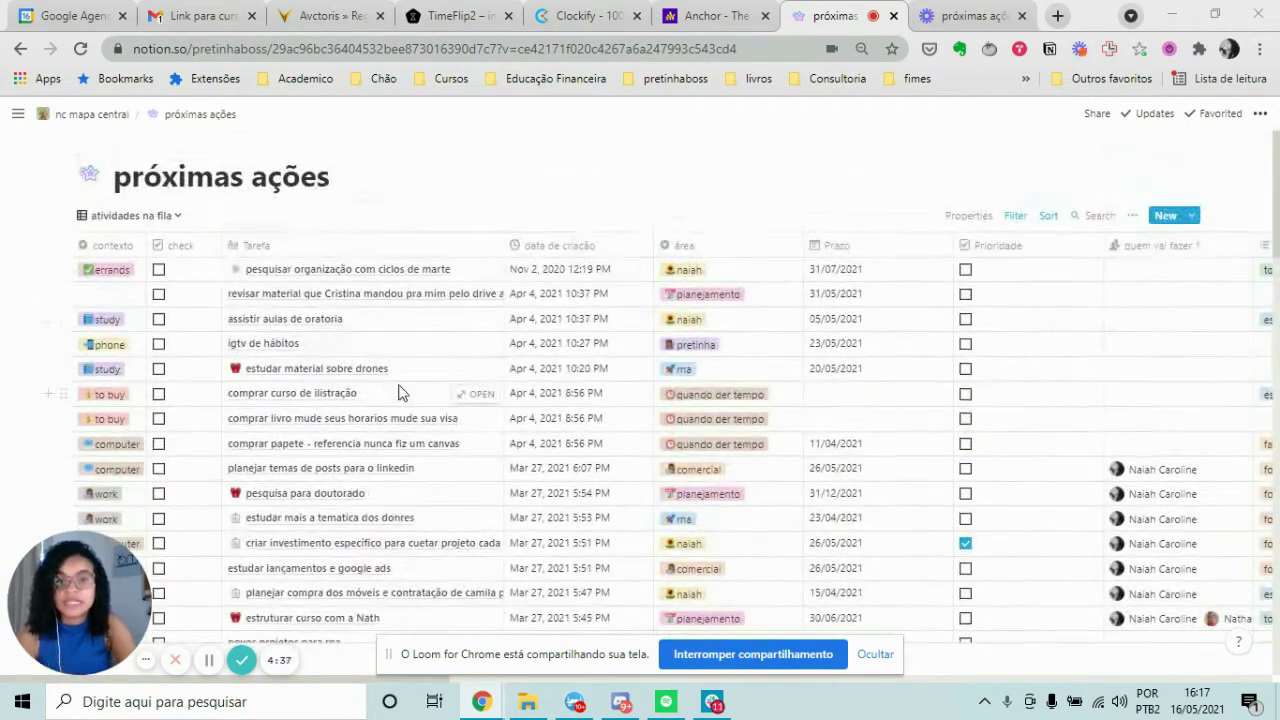
{"action": "scroll", "coordinate": [403, 390], "scroll_direction": "down", "scroll_amount": 3}
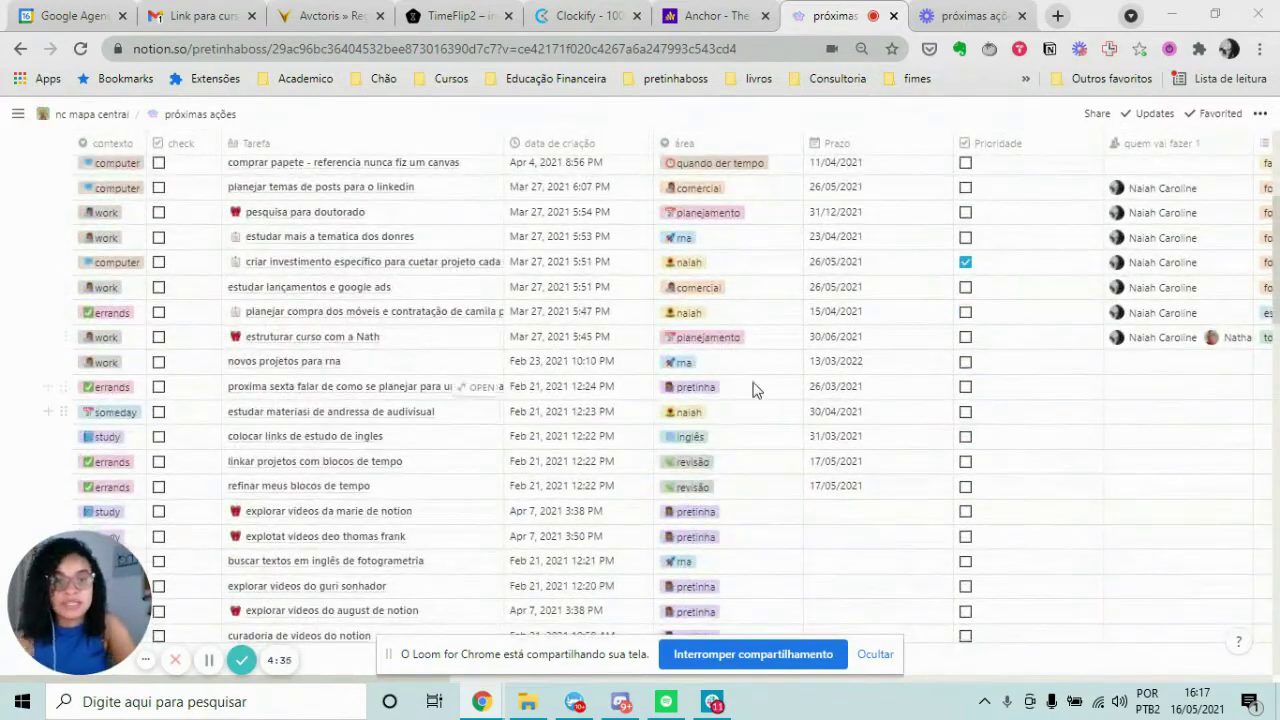
{"action": "scroll", "coordinate": [755, 390], "scroll_direction": "up", "scroll_amount": 3}
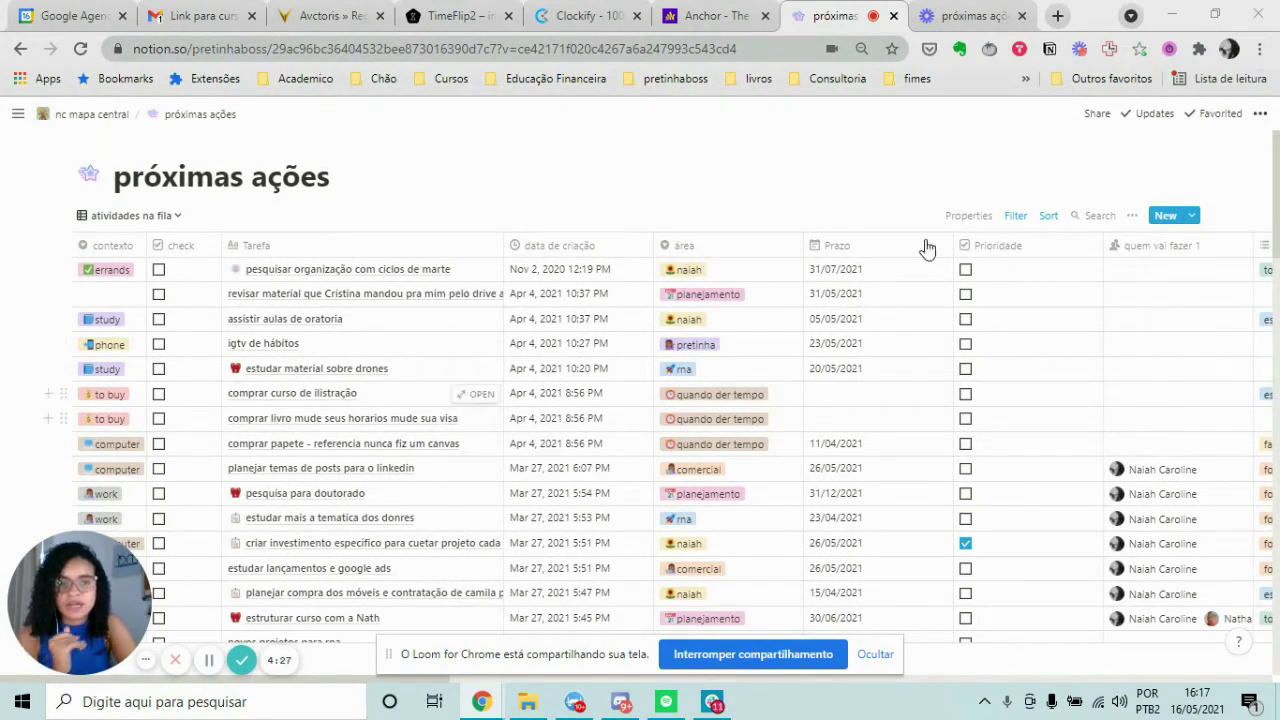
Step: Inspect the check sort's available properties and order options, choose Ascending, and review the order of the task list
{"action": "left_click", "coordinate": [1048, 217]}
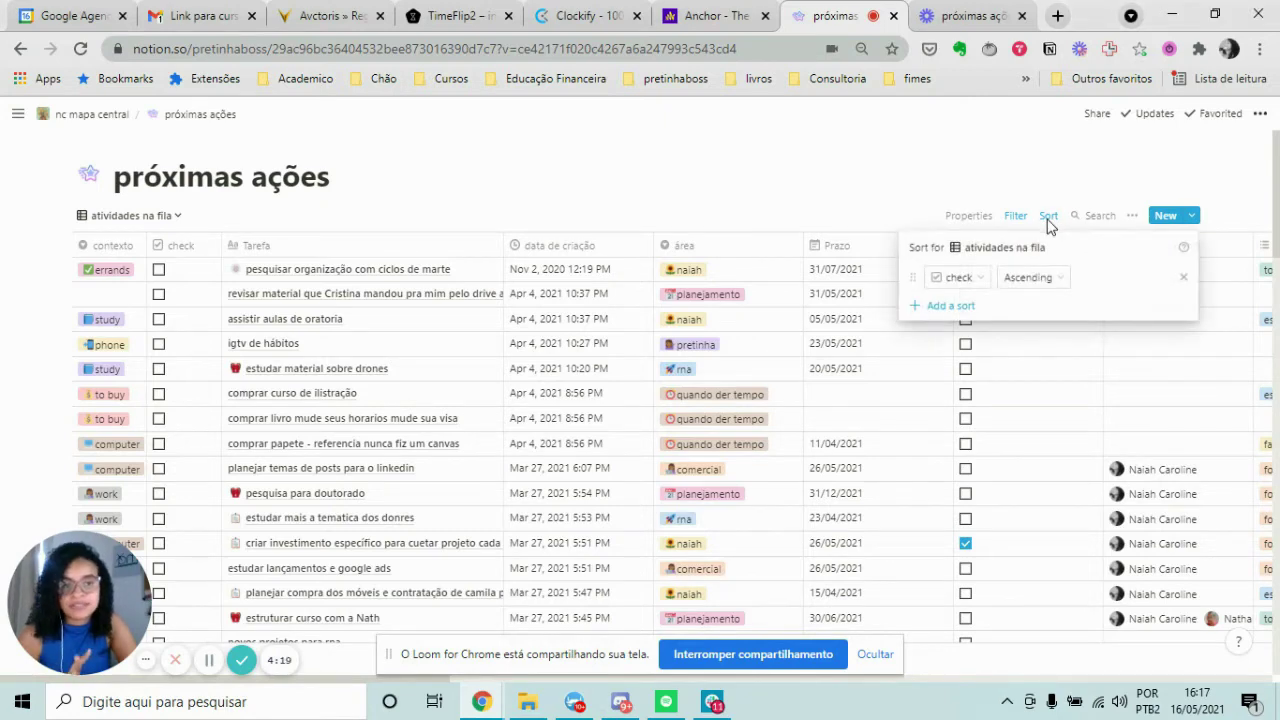
{"action": "left_click", "coordinate": [977, 279]}
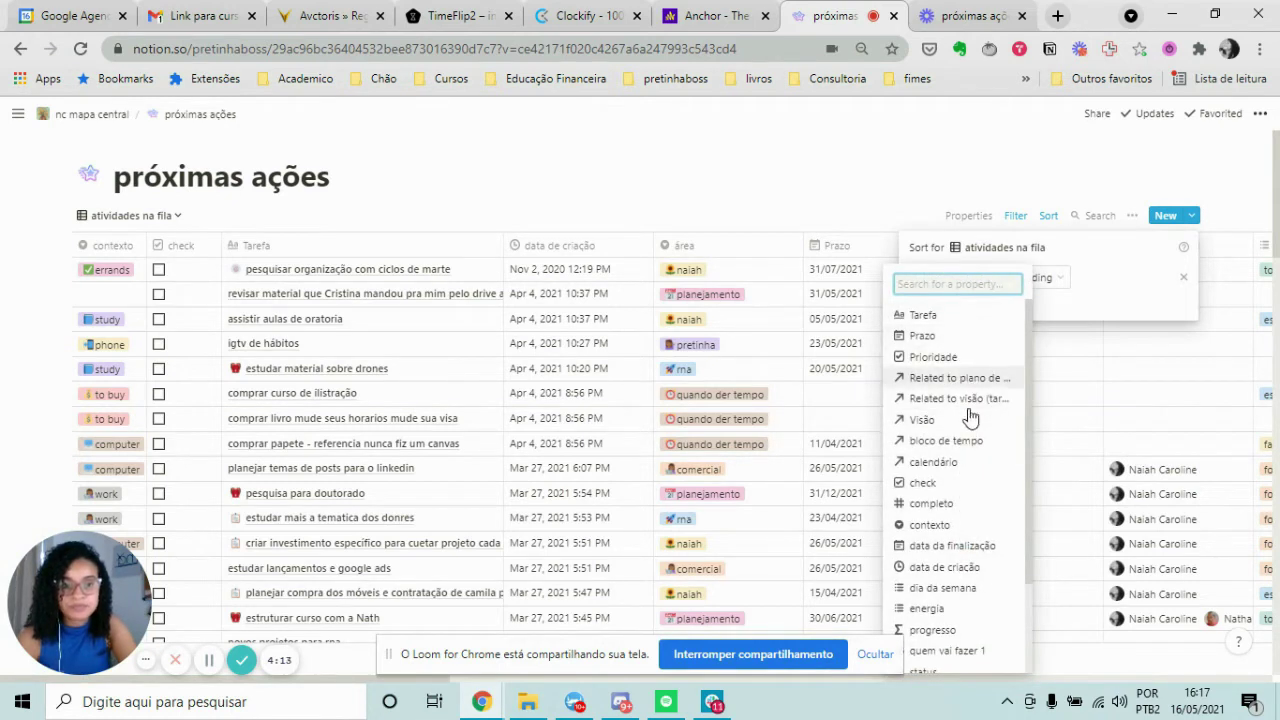
{"action": "scroll", "coordinate": [974, 435], "scroll_direction": "down", "scroll_amount": 2}
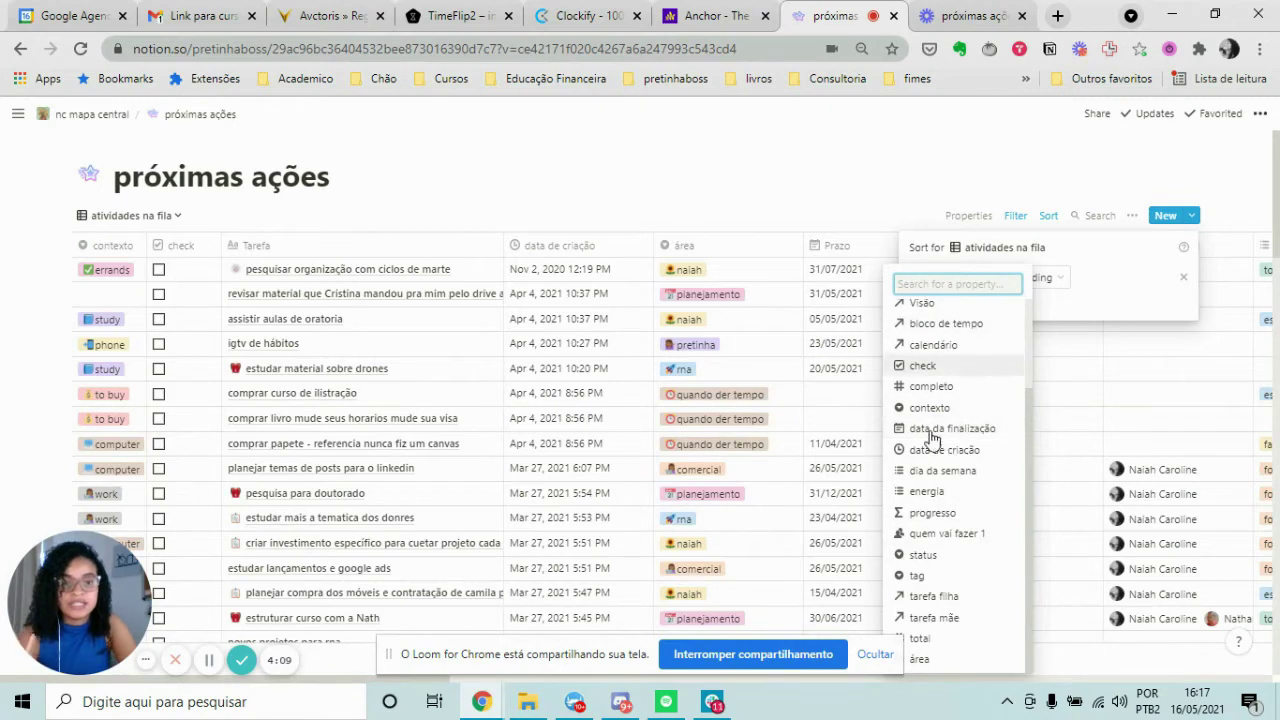
{"action": "left_click", "coordinate": [1092, 300]}
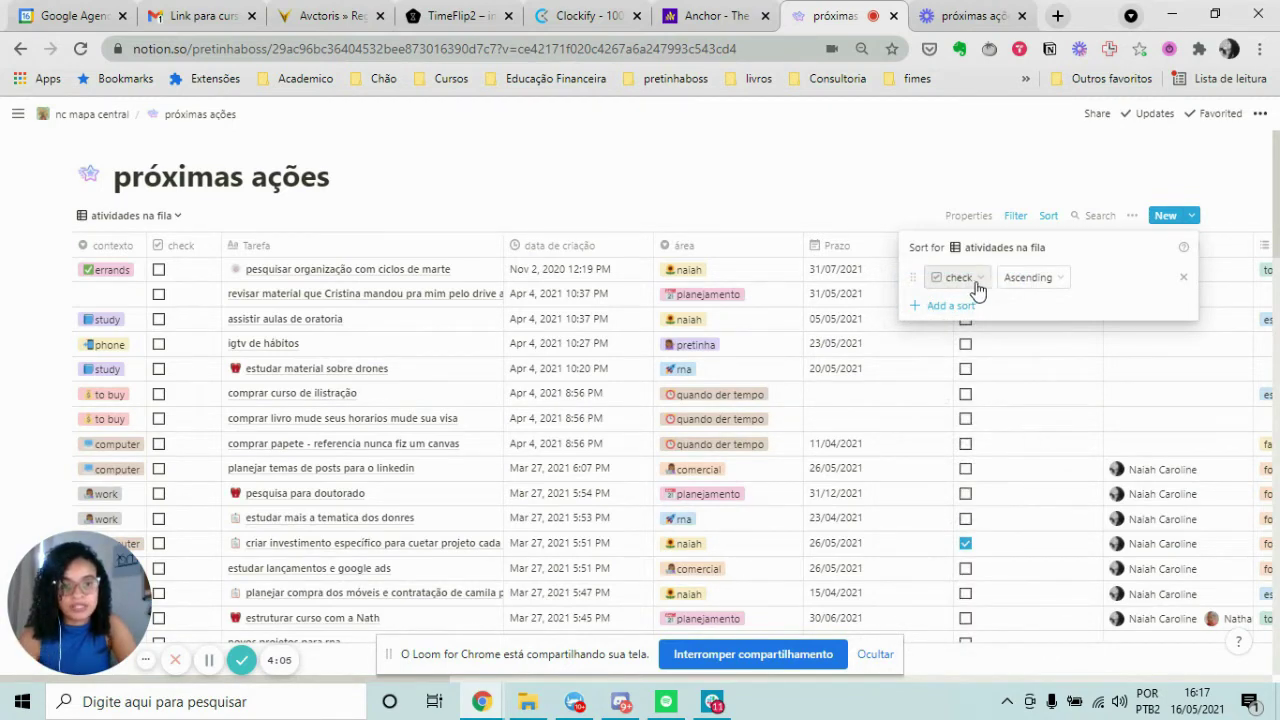
{"action": "left_click", "coordinate": [1034, 284]}
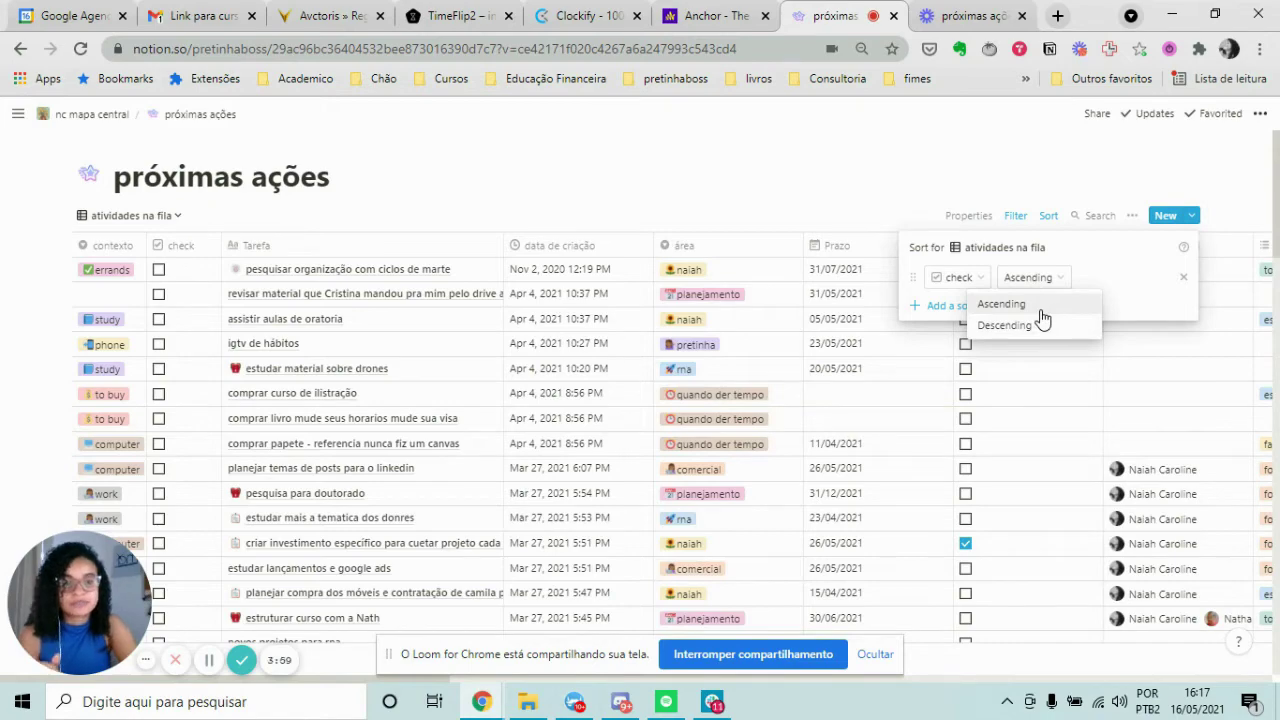
{"action": "left_click", "coordinate": [1001, 304]}
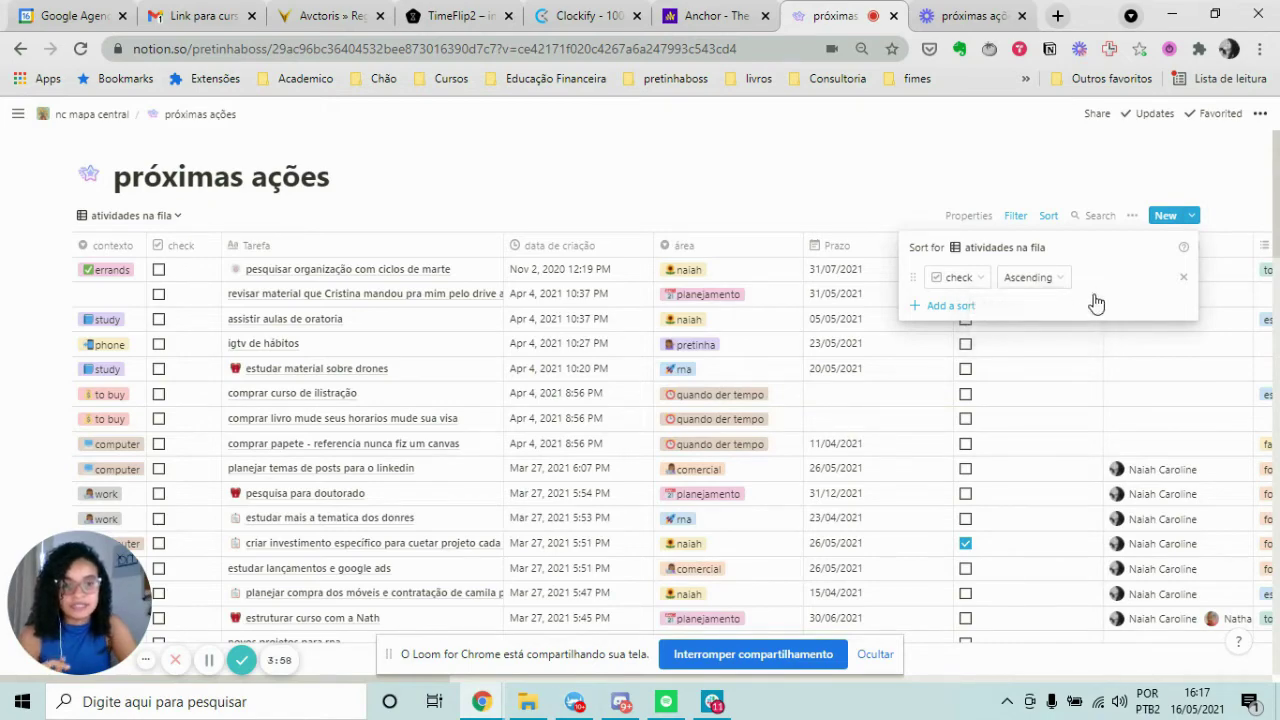
{"action": "left_click", "coordinate": [798, 185]}
{"action": "scroll", "coordinate": [228, 378], "scroll_direction": "down", "scroll_amount": 15}
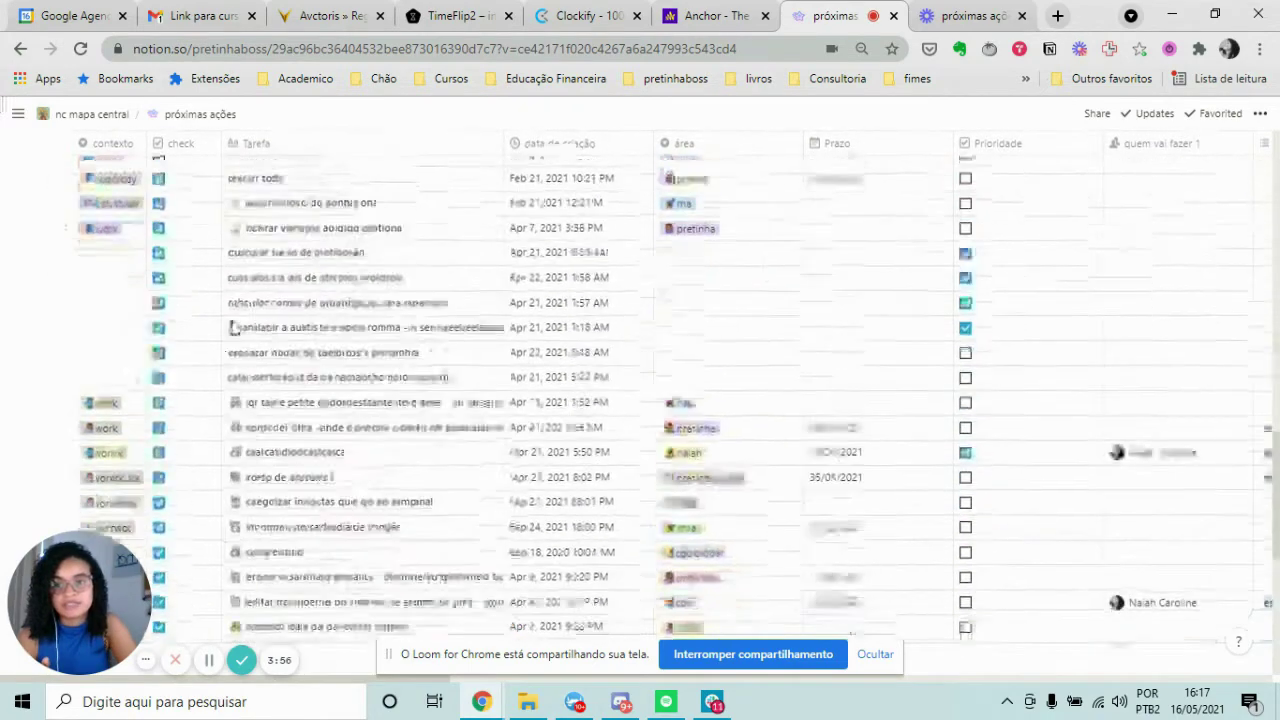
{"action": "scroll", "coordinate": [228, 378], "scroll_direction": "up", "scroll_amount": 20}
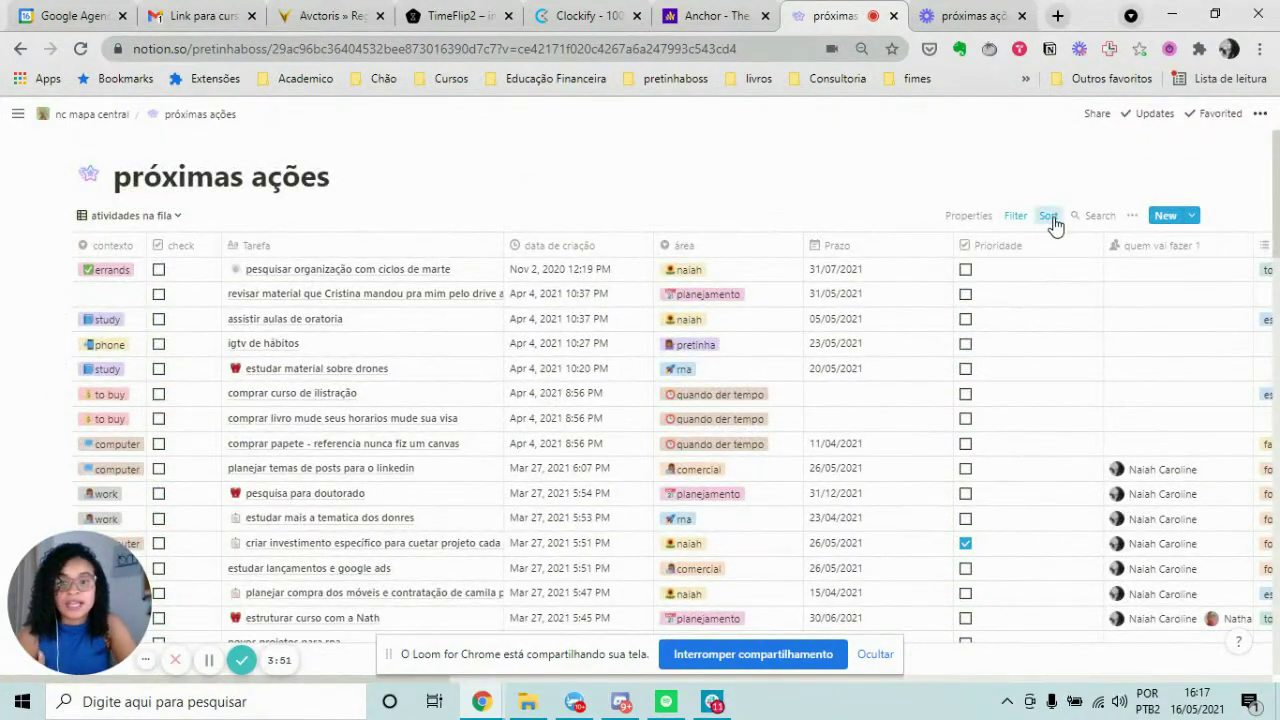
Step: Add a second sort to the atividades na fila view, using the Prioridade property in ascending order
{"action": "left_click", "coordinate": [1048, 216]}
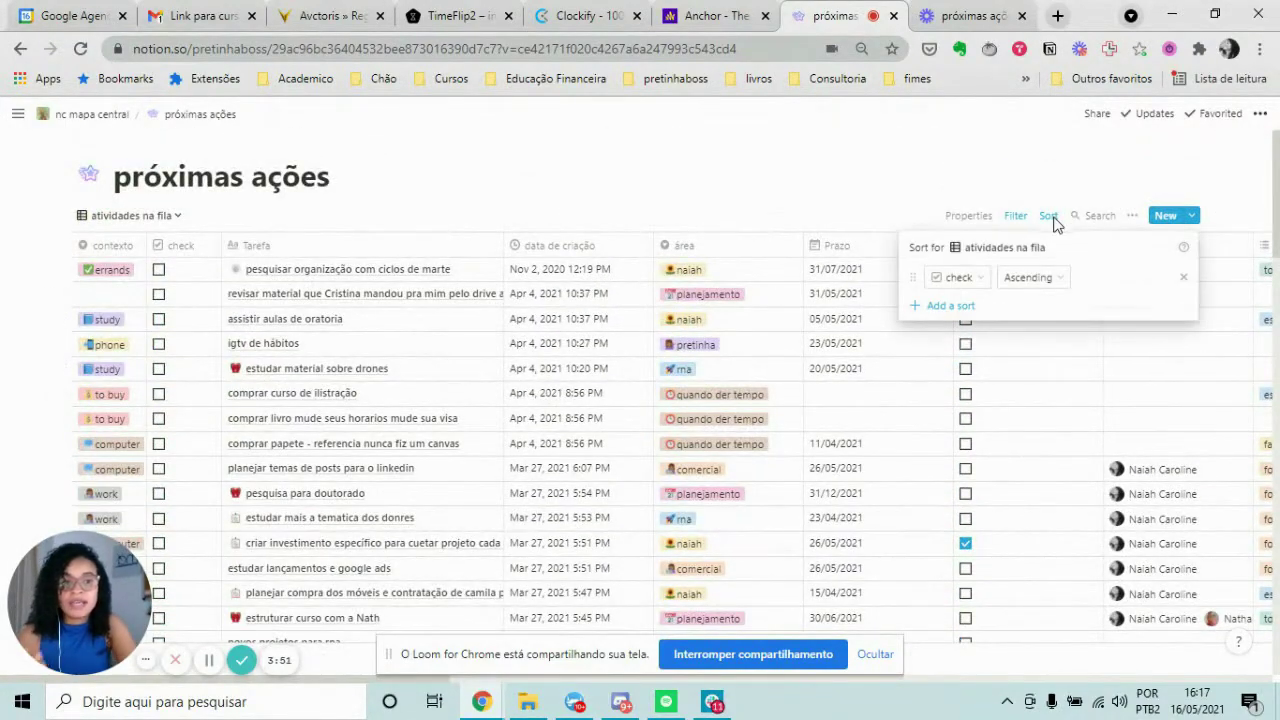
{"action": "left_click", "coordinate": [957, 313]}
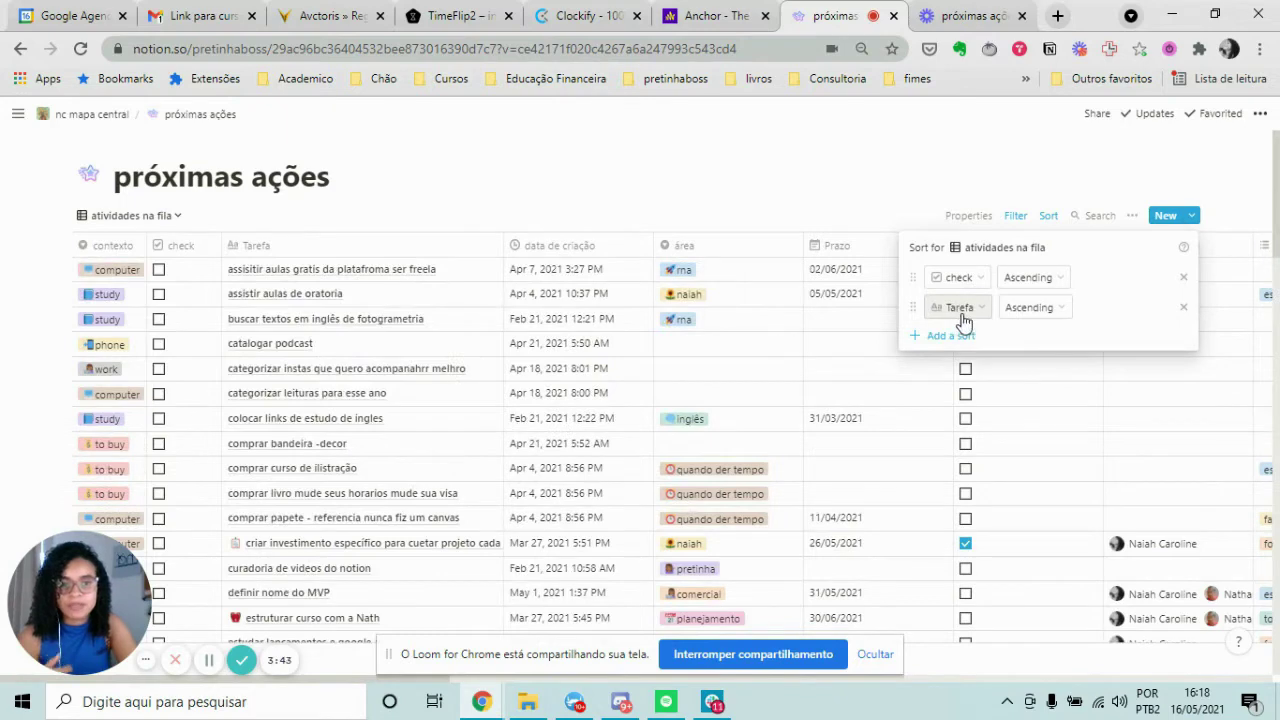
{"action": "left_click", "coordinate": [962, 310]}
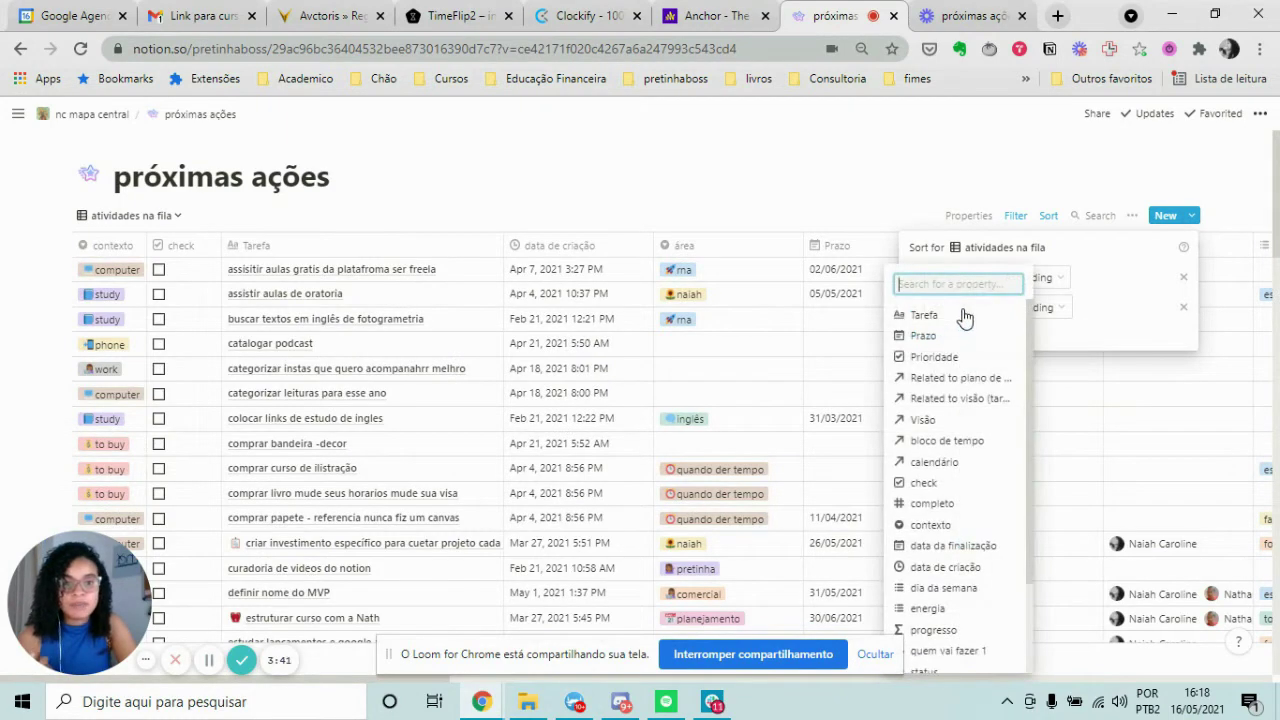
{"action": "left_click", "coordinate": [968, 360]}
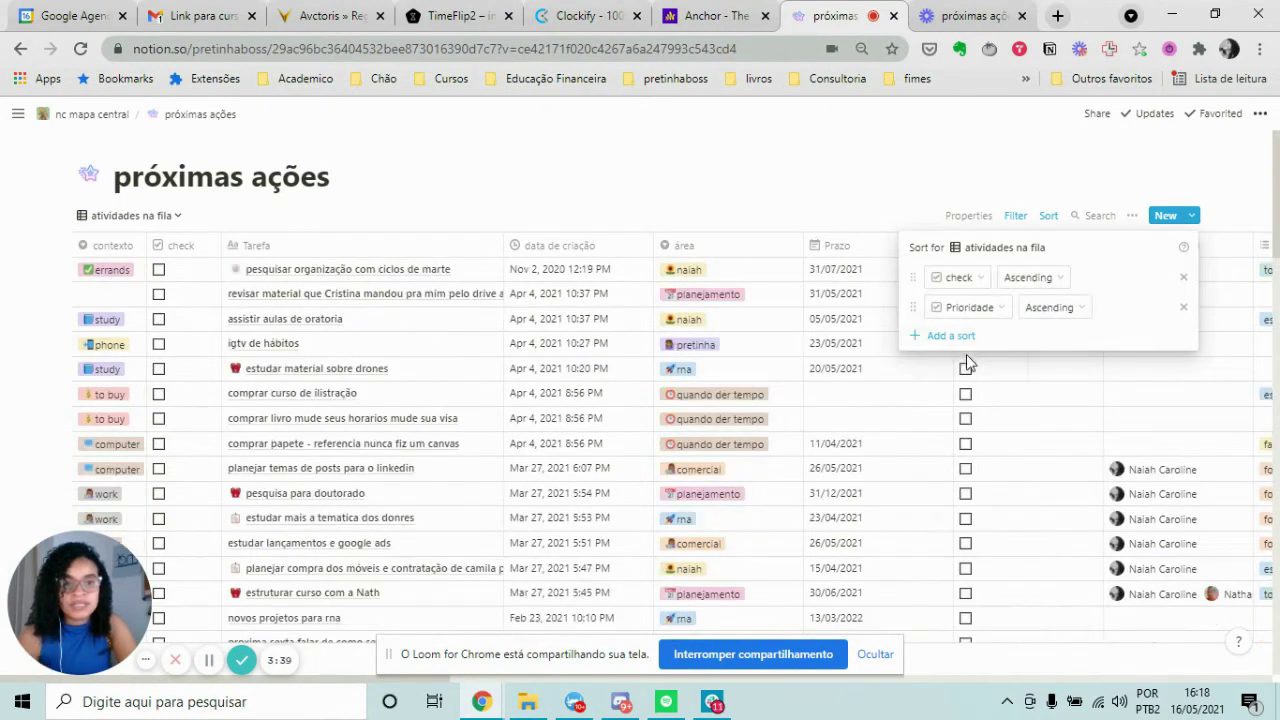
{"action": "left_click", "coordinate": [900, 208]}
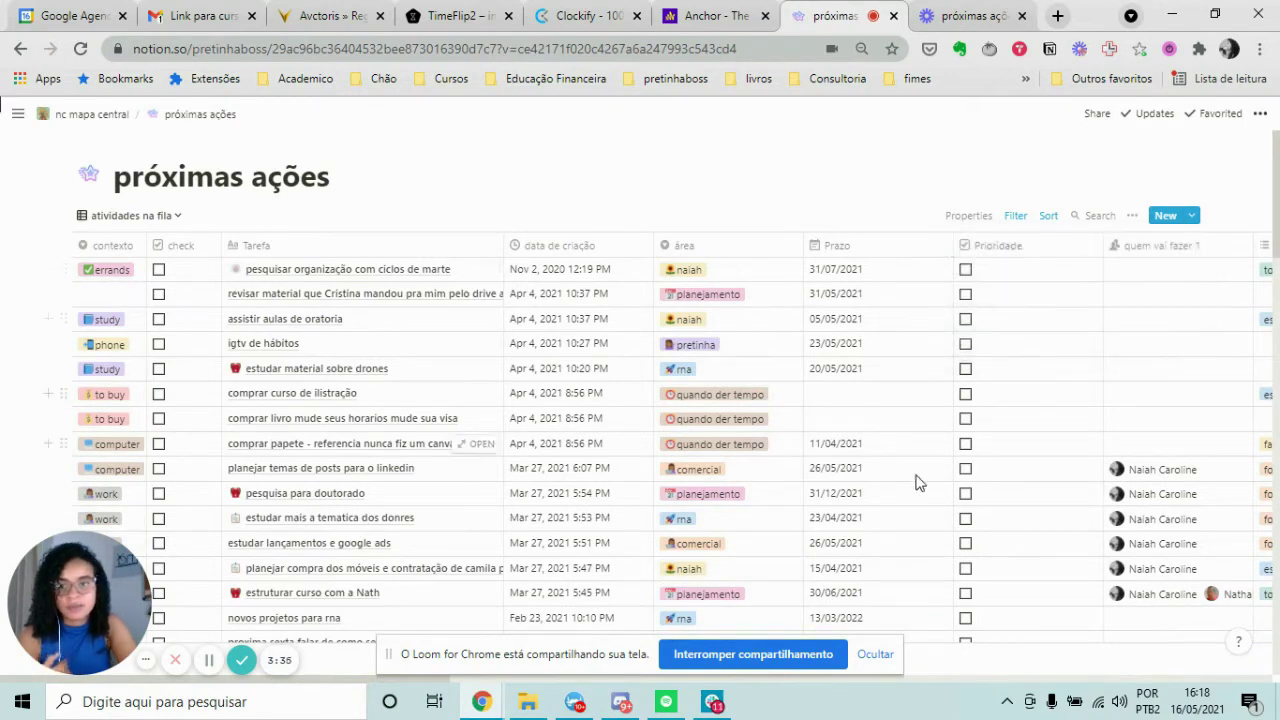
Step: Change the second sort's property from Prioridade to status, below the check sort, and check the table
{"action": "left_click", "coordinate": [1045, 217]}
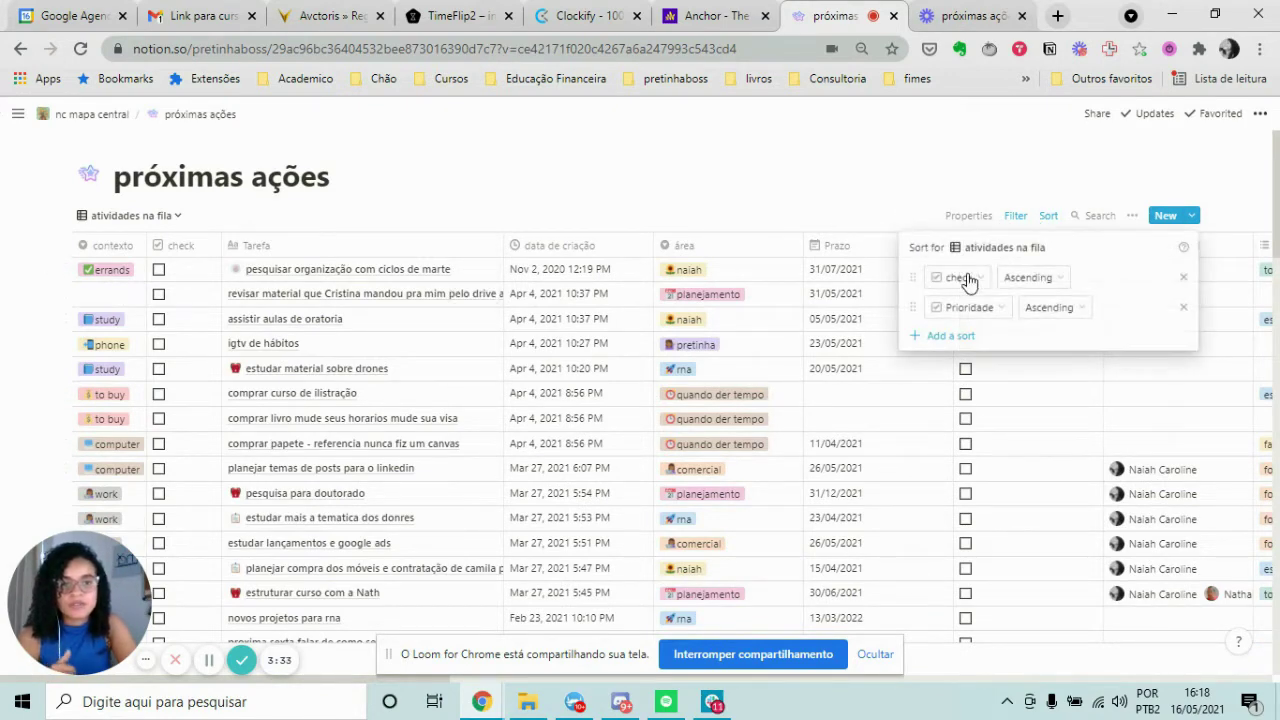
{"action": "left_click", "coordinate": [970, 307]}
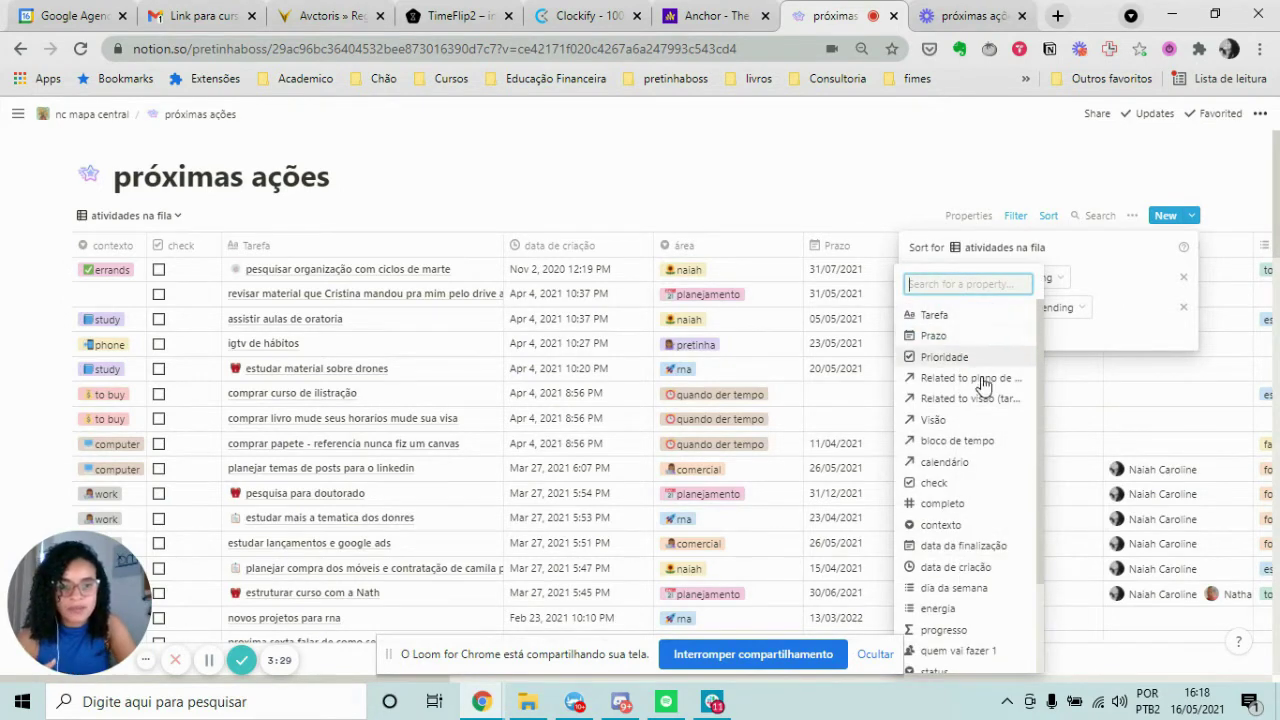
{"action": "scroll", "coordinate": [971, 395], "scroll_direction": "down", "scroll_amount": 2}
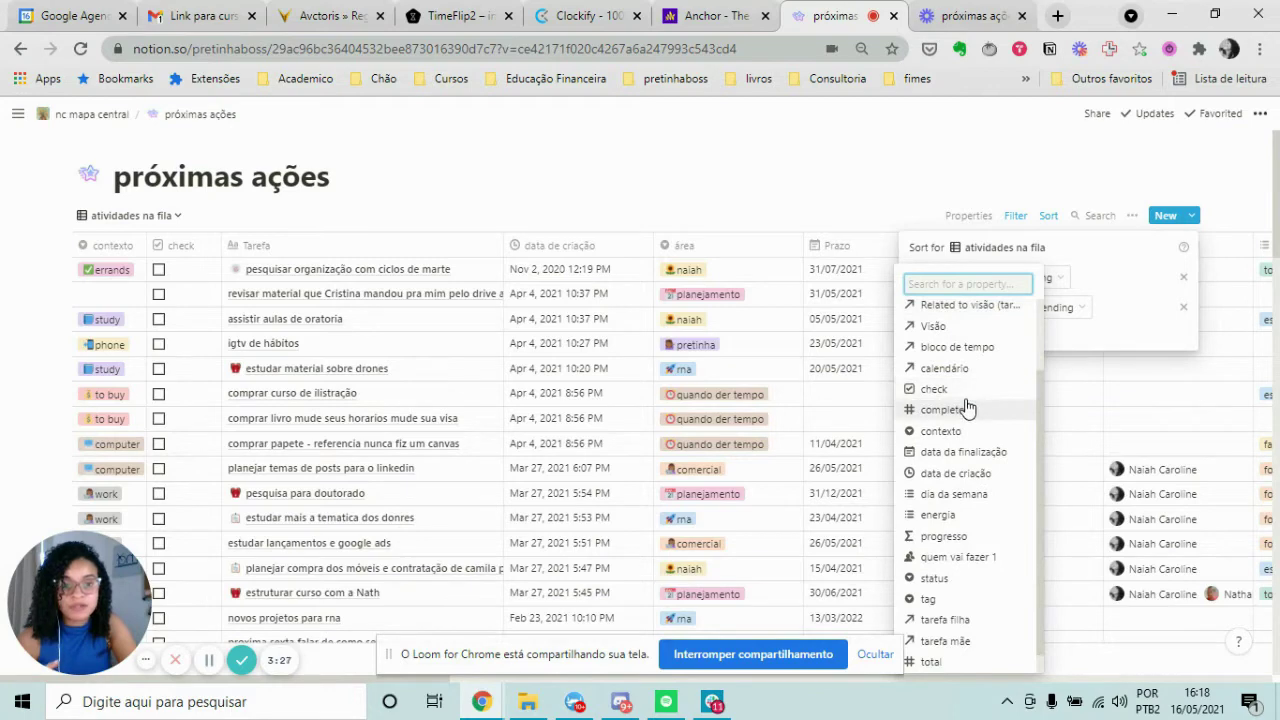
{"action": "left_click", "coordinate": [940, 553]}
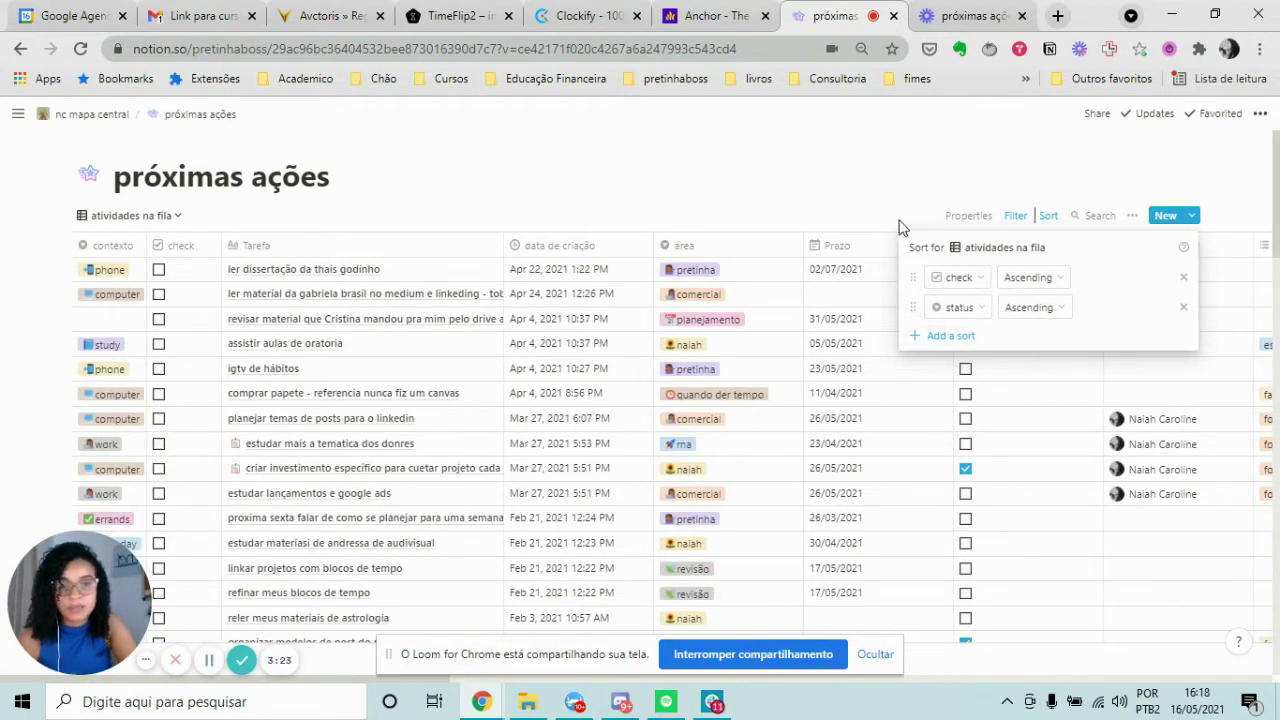
{"action": "left_click", "coordinate": [869, 204]}
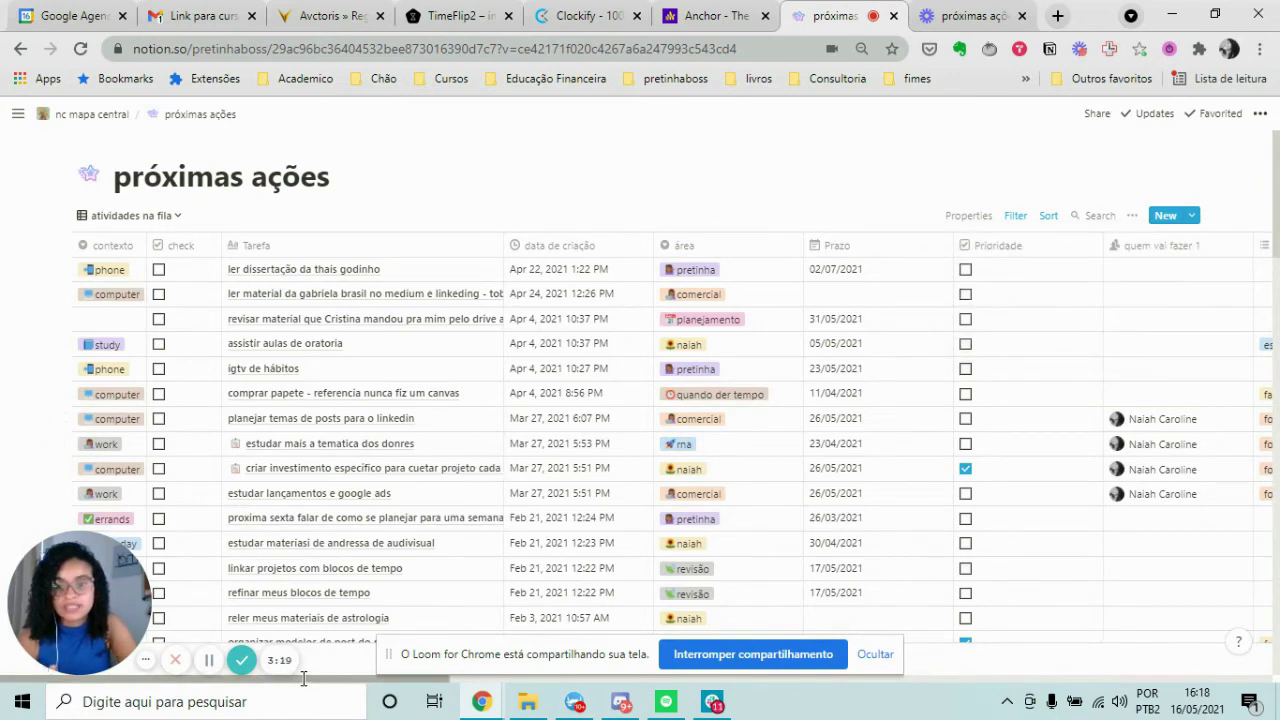
{"action": "left_click_drag", "start_coordinate": [303, 679], "coordinate": [214, 641]}
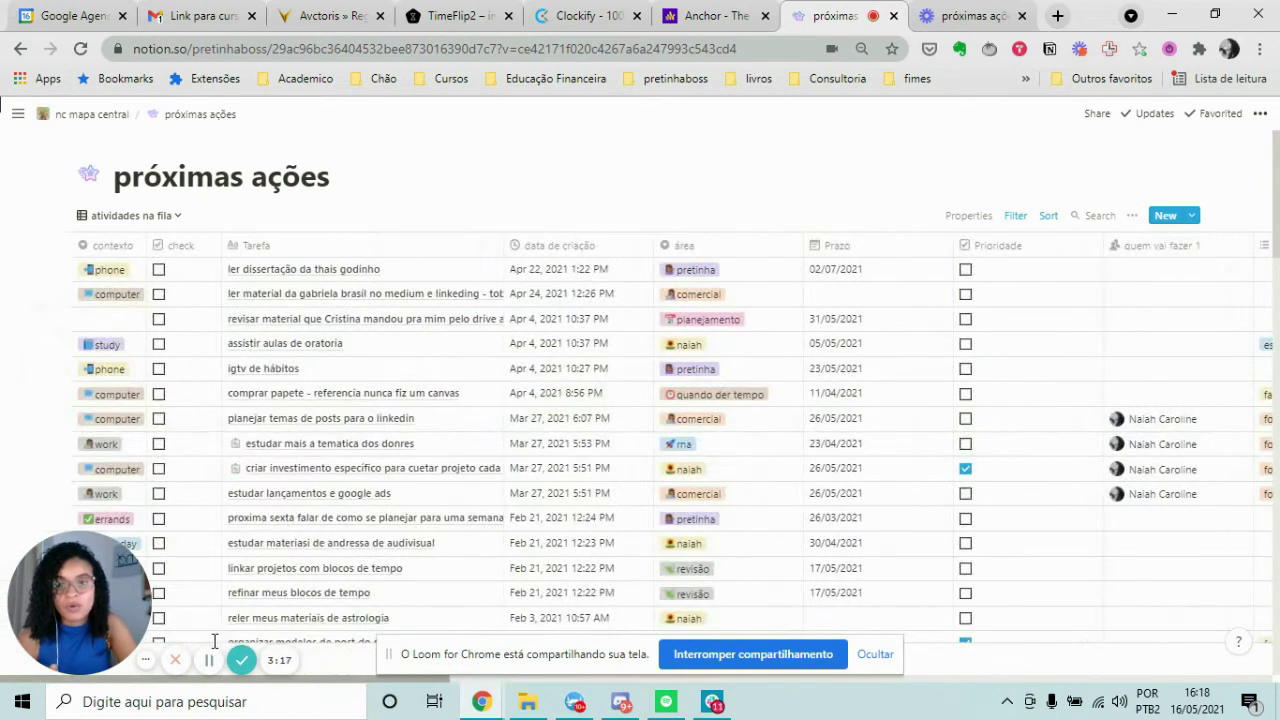
Step: Examine how the tasks in the atividades na fila list are ordered by the status column
{"action": "scroll", "coordinate": [214, 641], "scroll_direction": "right", "scroll_amount": 8}
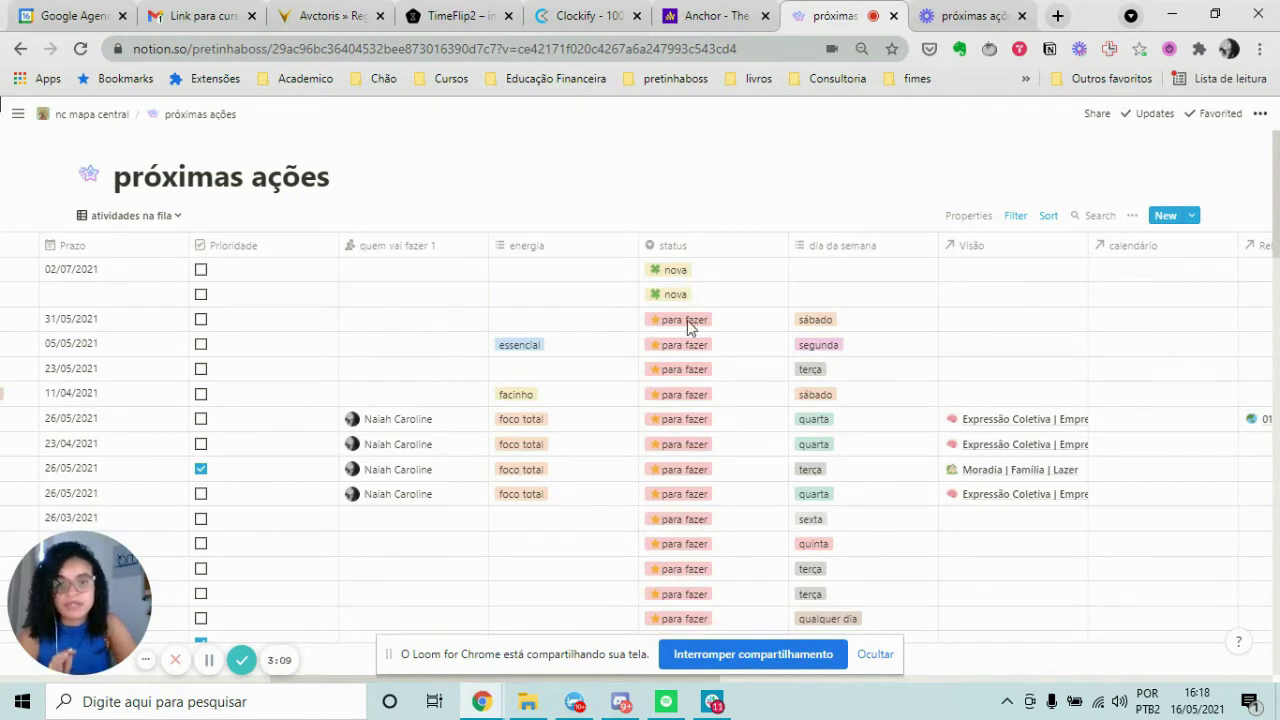
{"action": "scroll", "coordinate": [685, 329], "scroll_direction": "down", "scroll_amount": 5}
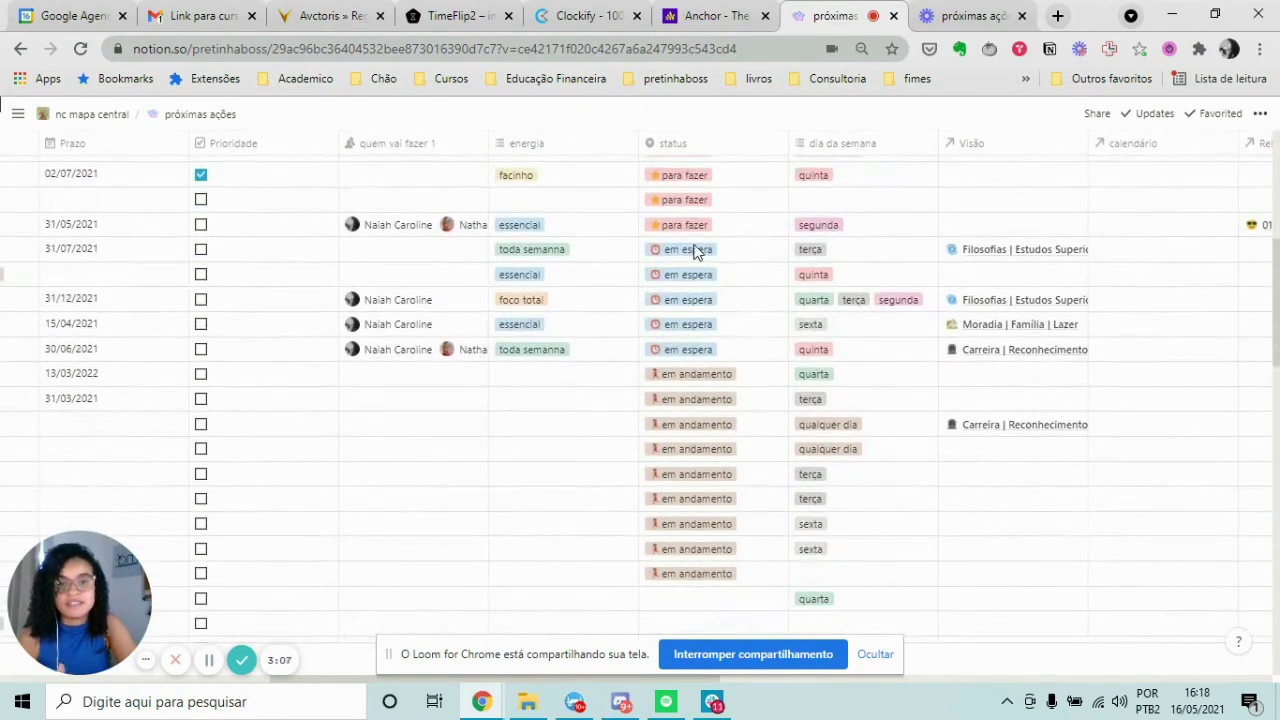
{"action": "scroll", "coordinate": [733, 355], "scroll_direction": "down", "scroll_amount": 2}
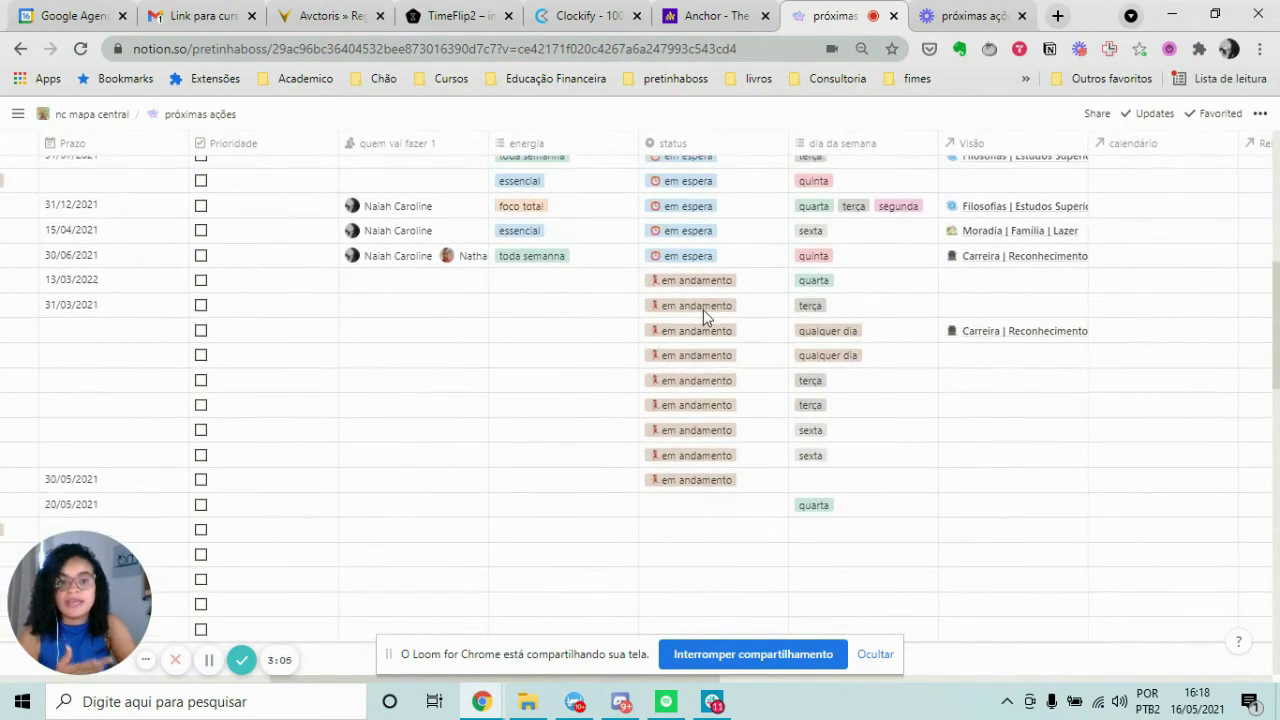
{"action": "scroll", "coordinate": [553, 520], "scroll_direction": "up", "scroll_amount": 7}
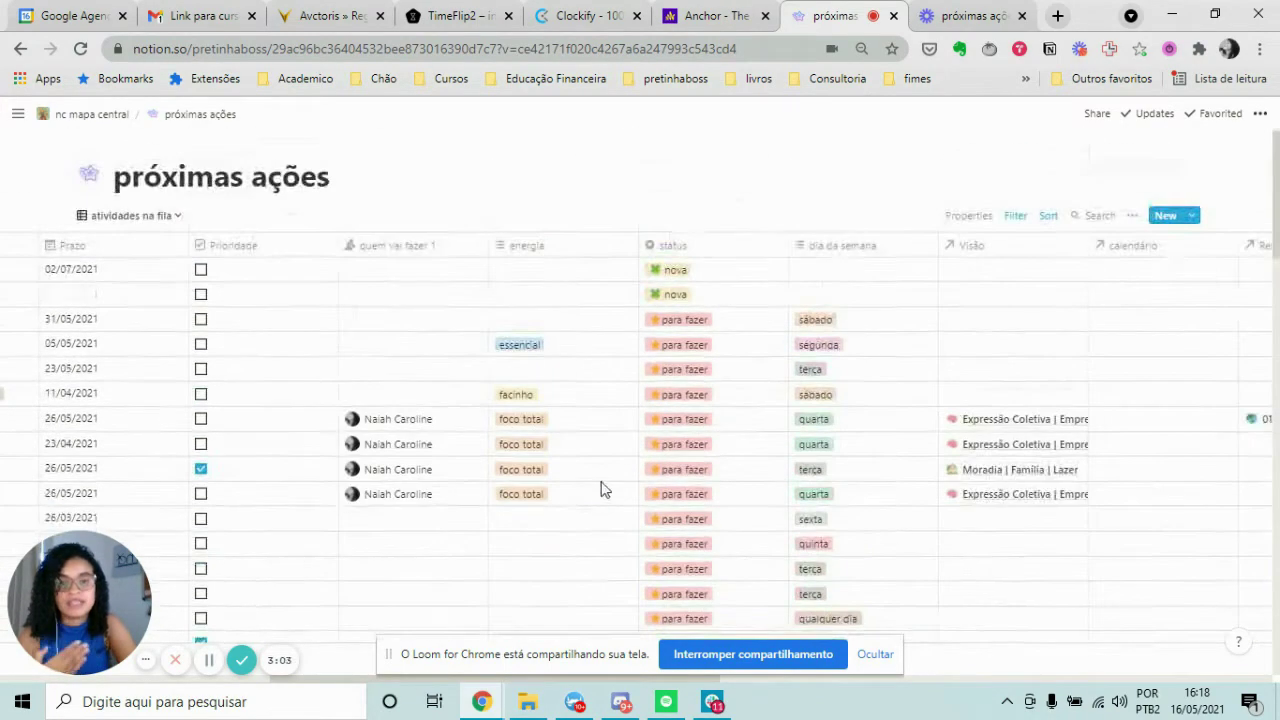
{"action": "scroll", "coordinate": [603, 486], "scroll_direction": "down", "scroll_amount": 7}
{"action": "scroll", "coordinate": [657, 412], "scroll_direction": "up", "scroll_amount": 7}
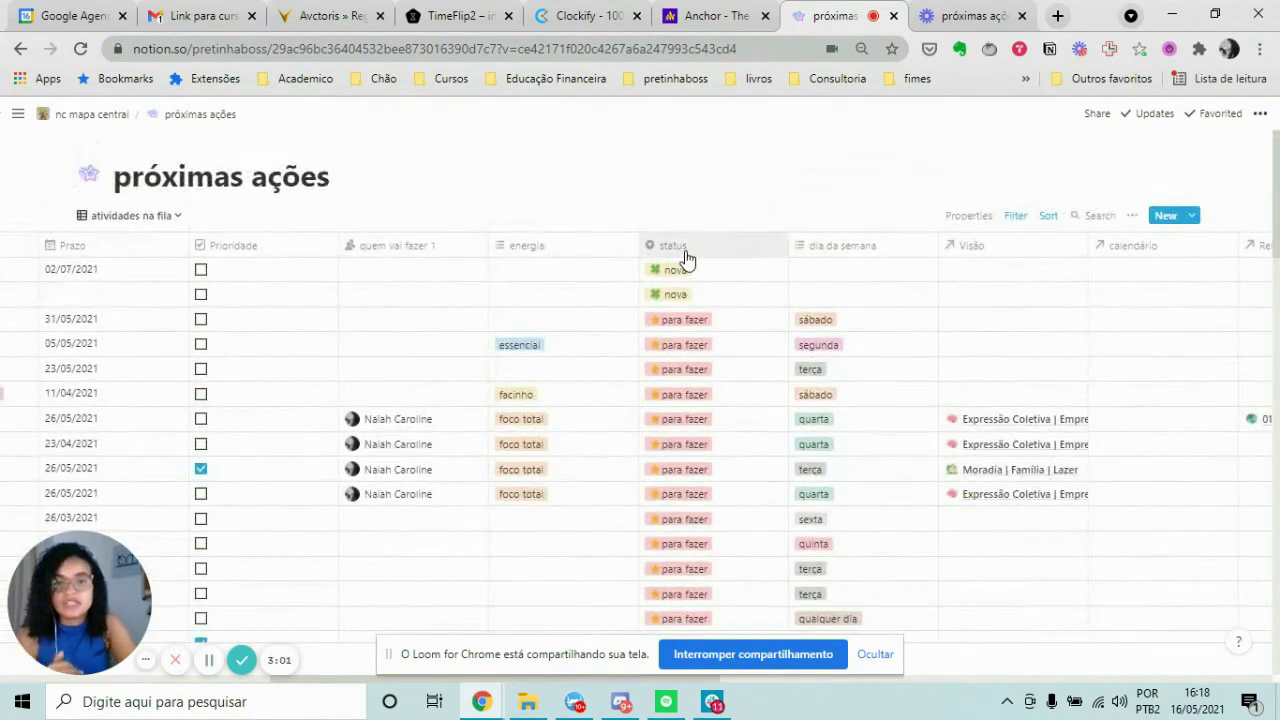
Step: Inspect the status property's settings and the order of its options using a task without a status
{"action": "left_click", "coordinate": [684, 248]}
{"action": "left_click", "coordinate": [679, 230]}
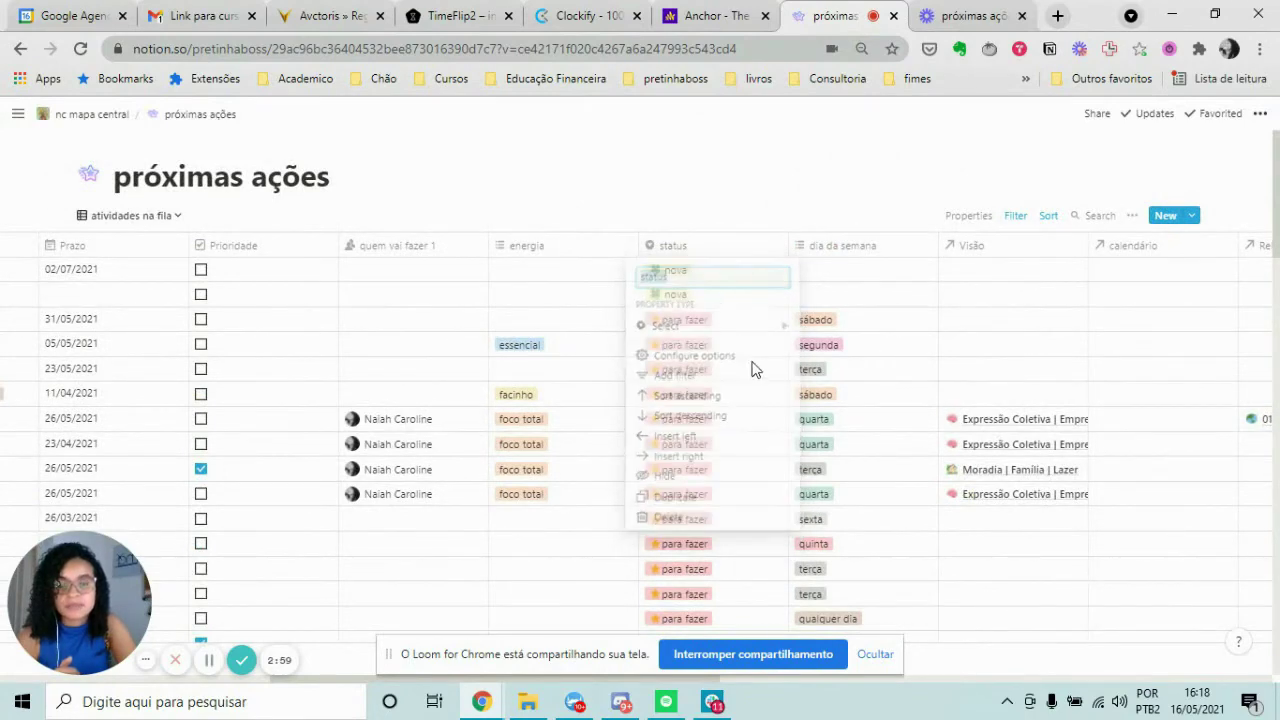
{"action": "scroll", "coordinate": [720, 380], "scroll_direction": "down", "scroll_amount": 10}
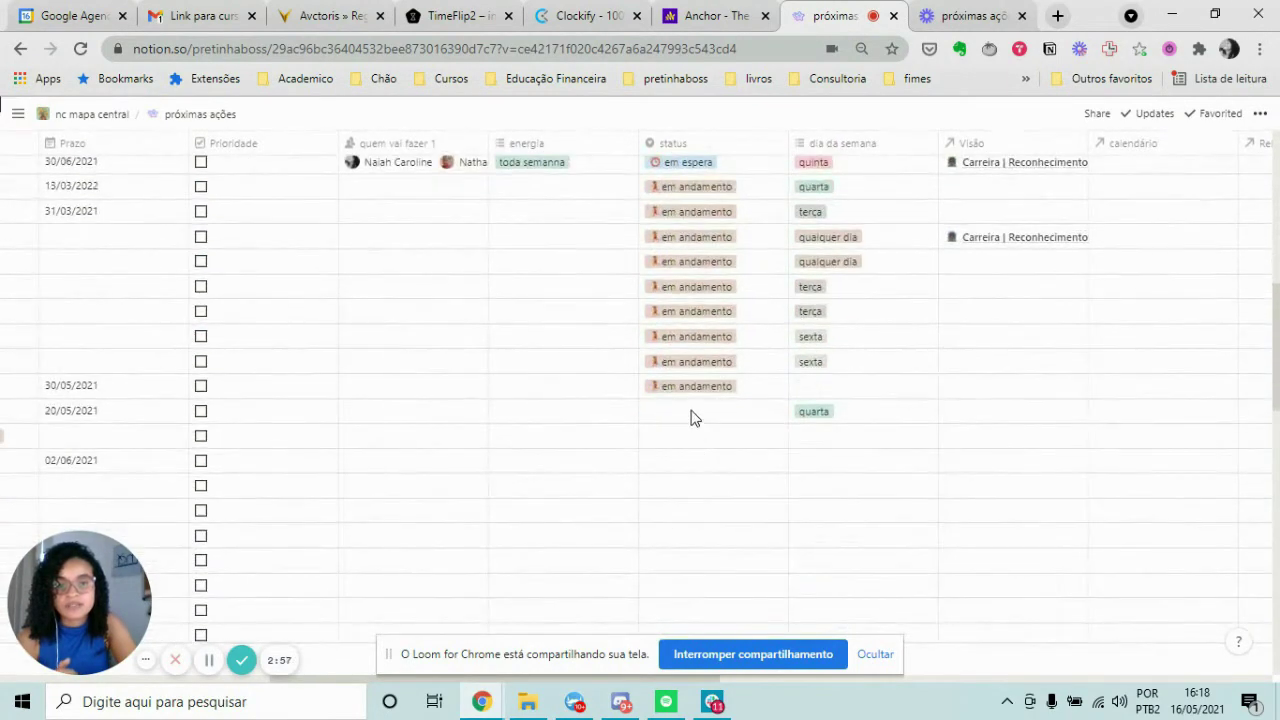
{"action": "left_click", "coordinate": [695, 418]}
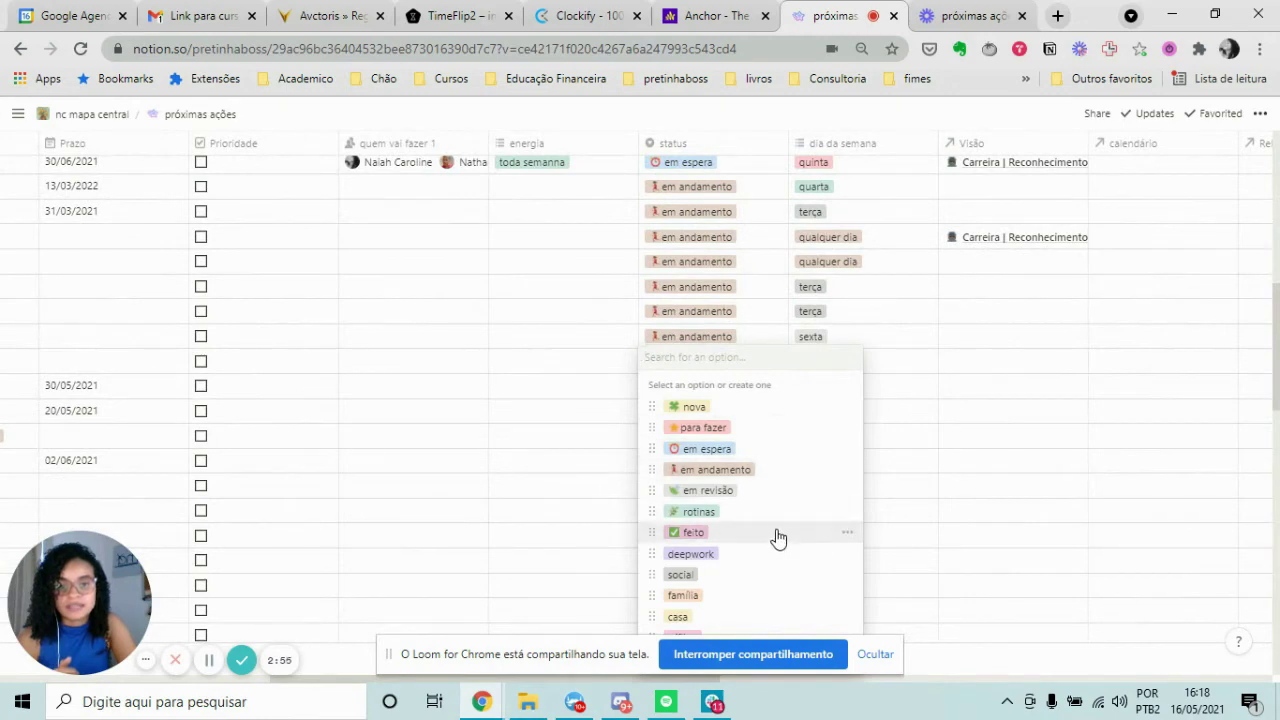
{"action": "left_click", "coordinate": [434, 371]}
{"action": "scroll", "coordinate": [620, 410], "scroll_direction": "up", "scroll_amount": 10}
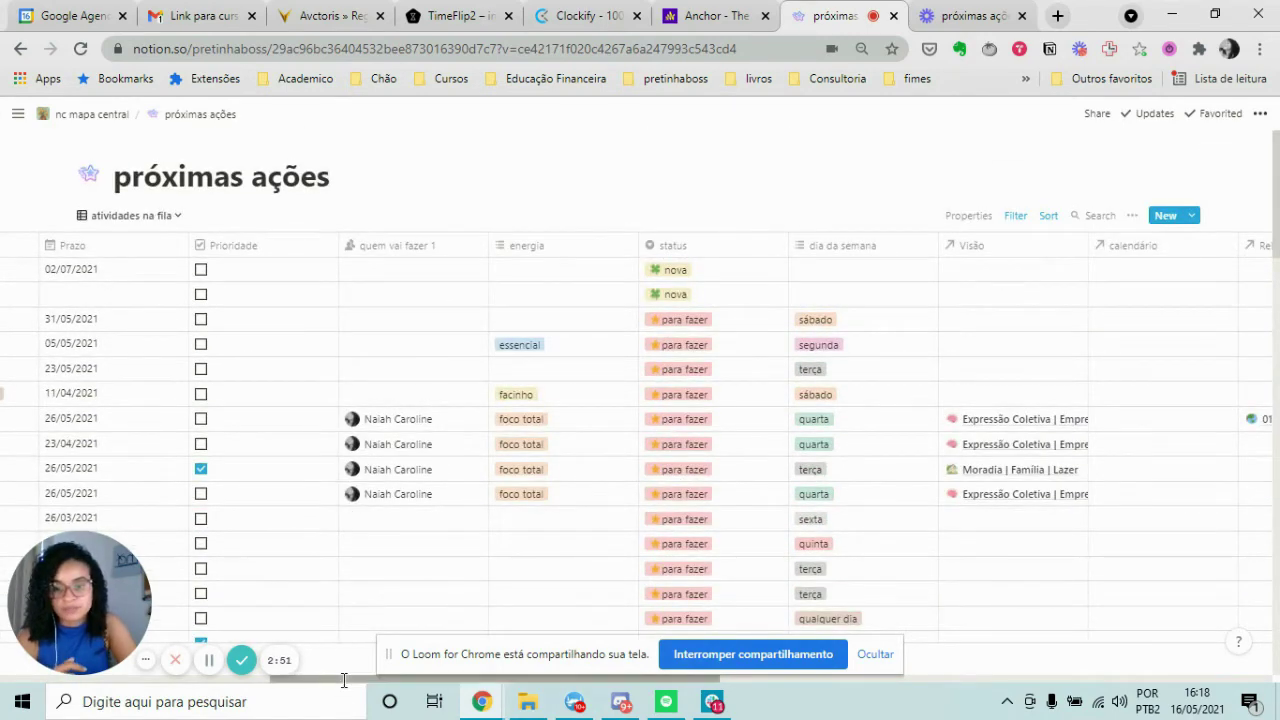
Step: Change the second sort of the atividades na fila view to the contexto property, below the check sort
{"action": "scroll", "coordinate": [310, 679], "scroll_direction": "left", "scroll_amount": 8}
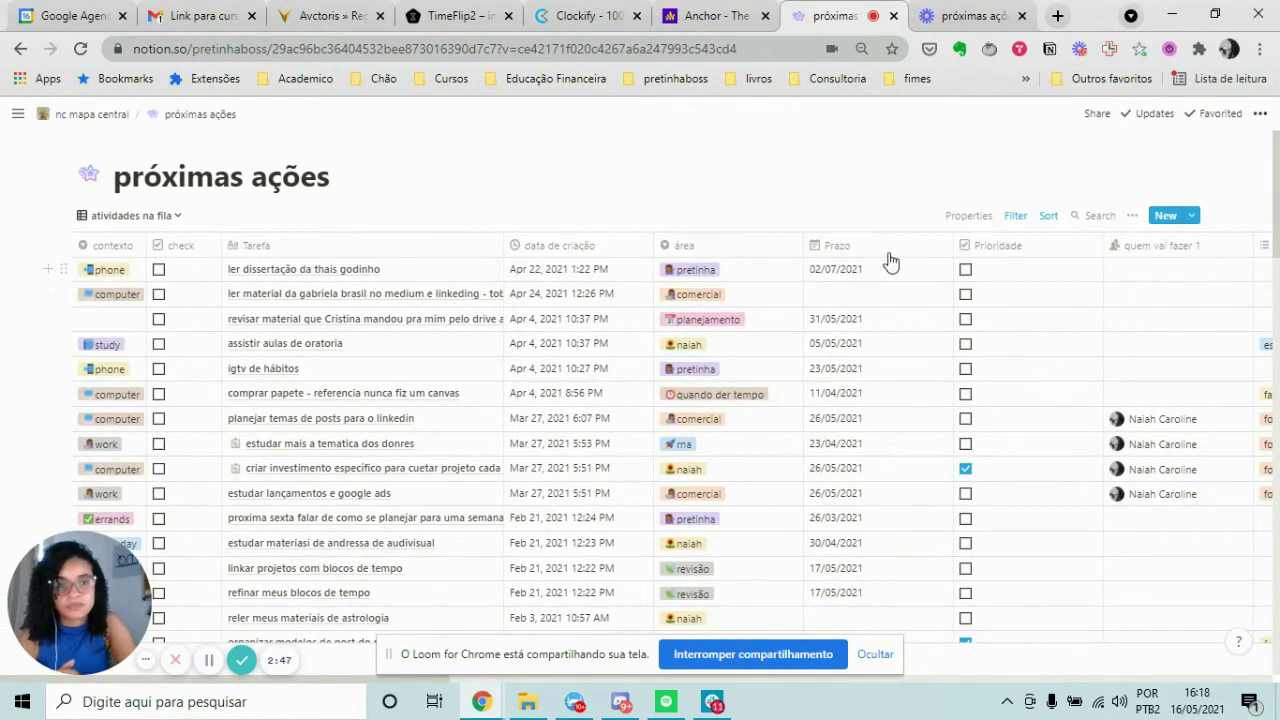
{"action": "left_click", "coordinate": [1049, 220]}
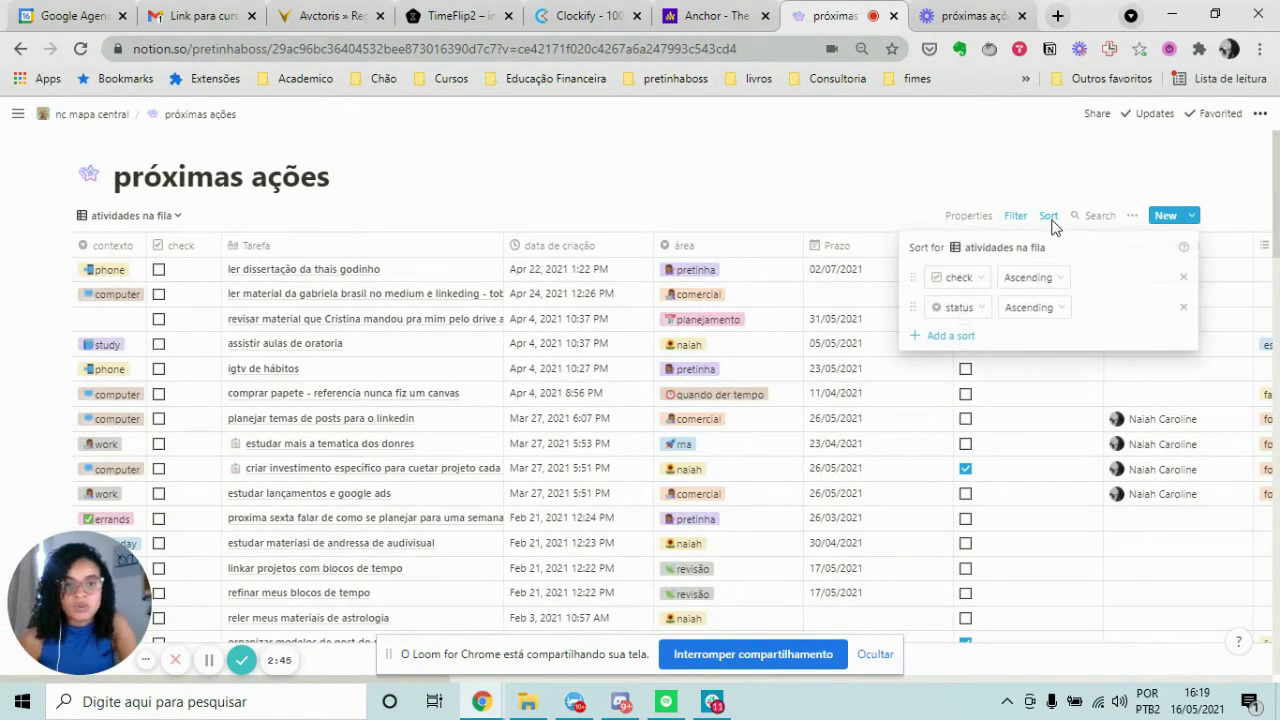
{"action": "left_click", "coordinate": [973, 315]}
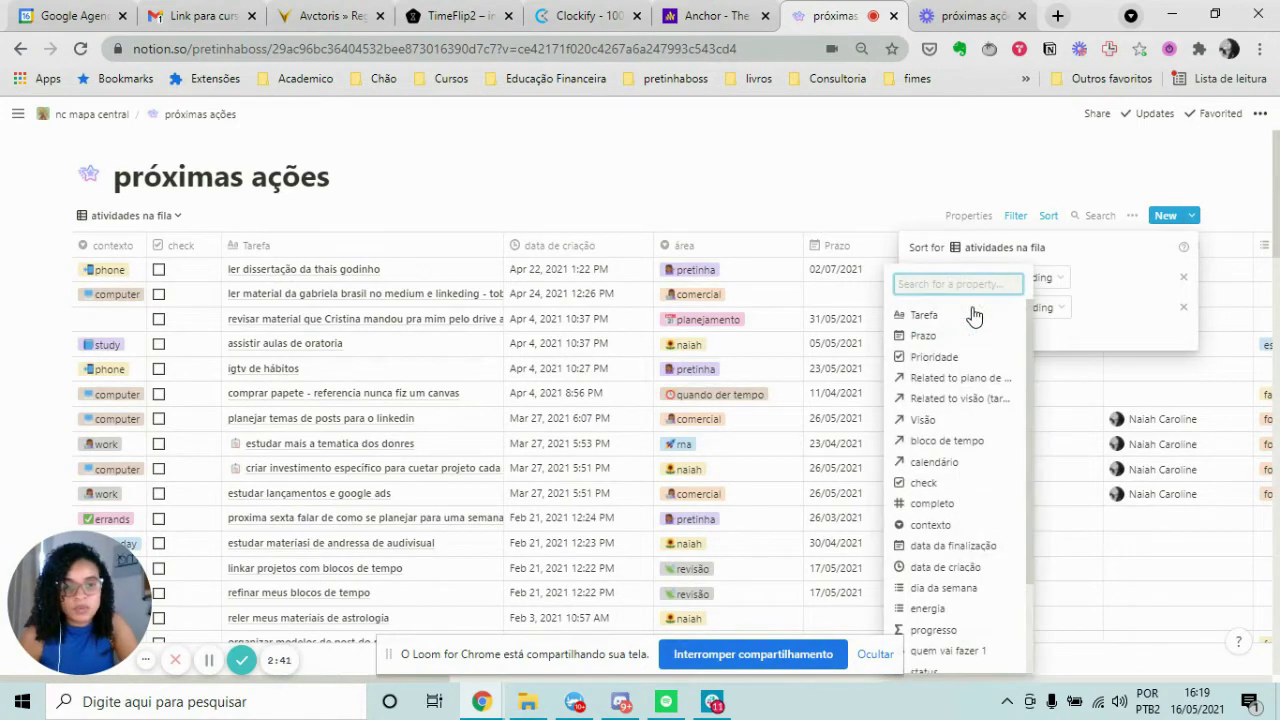
{"action": "scroll", "coordinate": [955, 458], "scroll_direction": "down", "scroll_amount": 1}
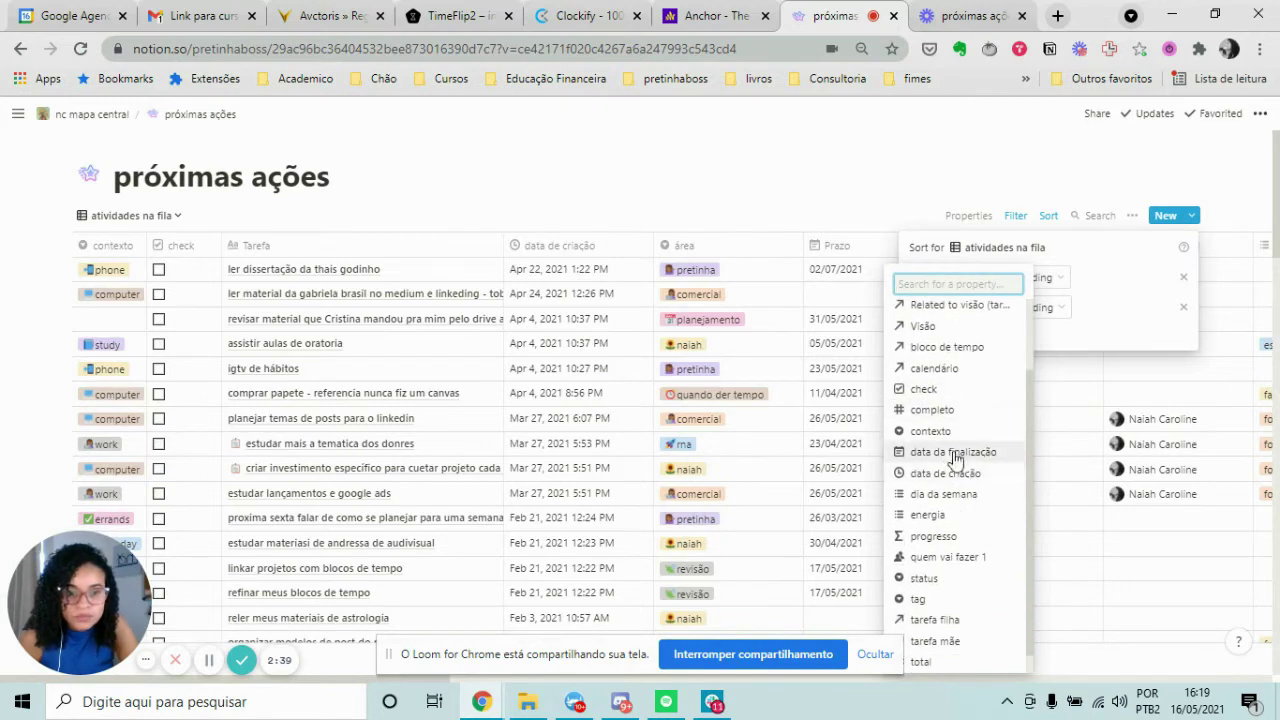
{"action": "left_click", "coordinate": [952, 432]}
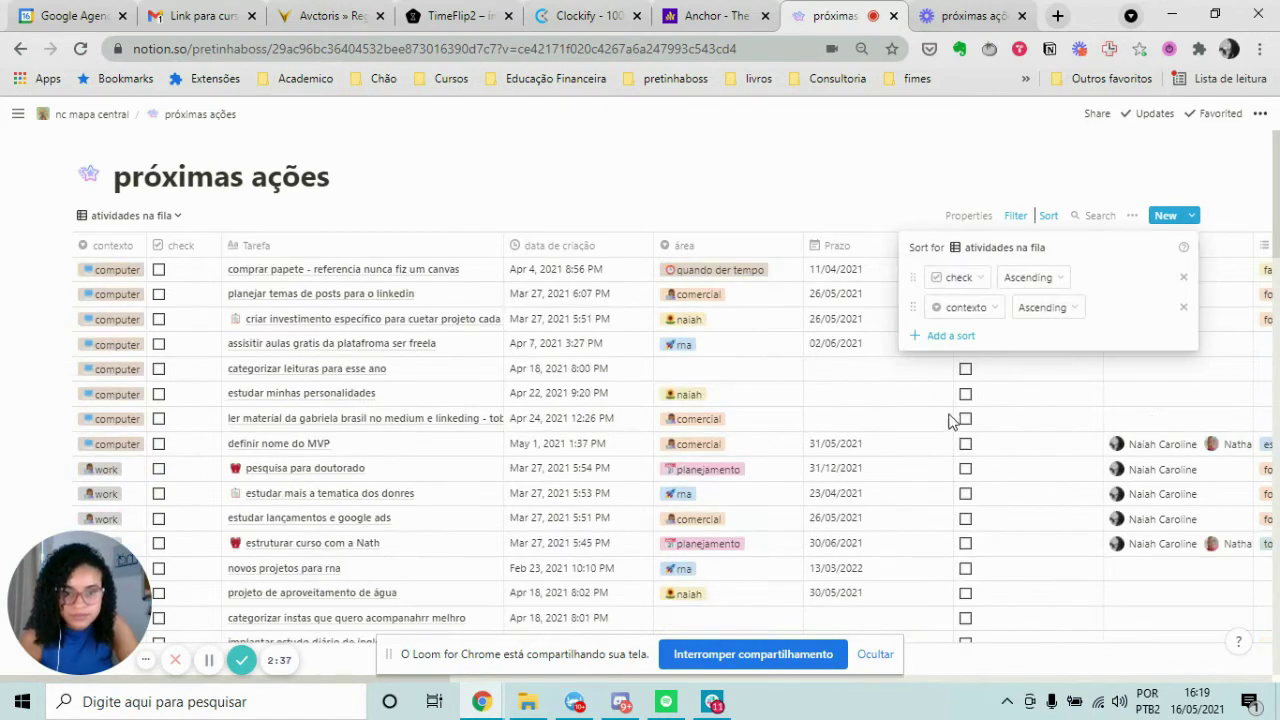
{"action": "left_click", "coordinate": [900, 172]}
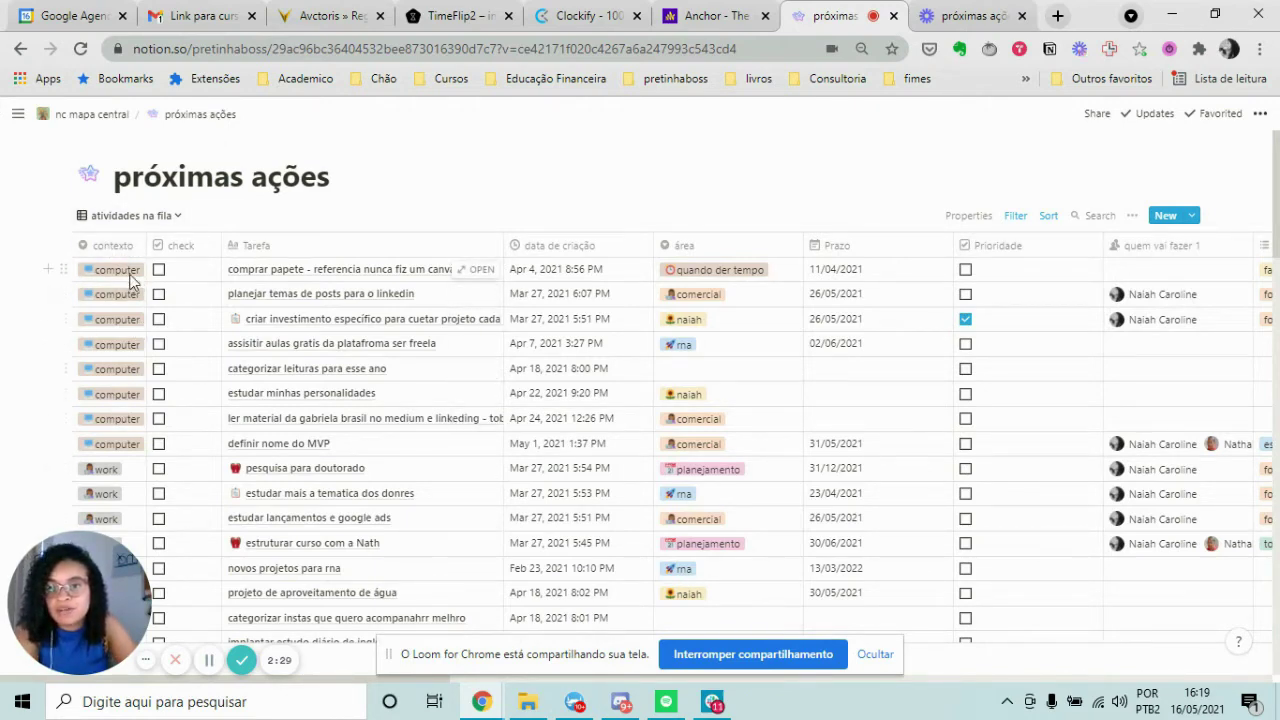
Step: Examine how the tasks are grouped by contexto, from computer and work through phone and errands
{"action": "scroll", "coordinate": [130, 278], "scroll_direction": "down", "scroll_amount": 1}
{"action": "scroll", "coordinate": [128, 265], "scroll_direction": "up", "scroll_amount": 1}
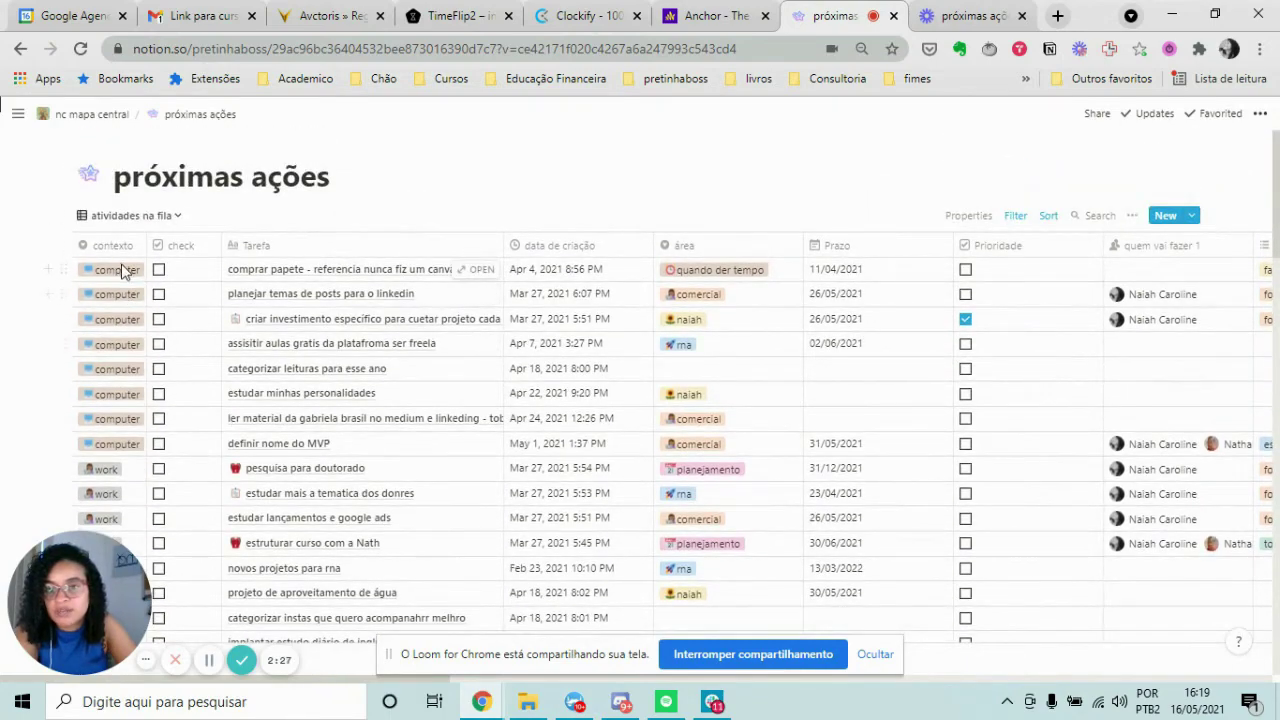
{"action": "scroll", "coordinate": [128, 410], "scroll_direction": "down", "scroll_amount": 1}
{"action": "scroll", "coordinate": [130, 400], "scroll_direction": "down", "scroll_amount": 2}
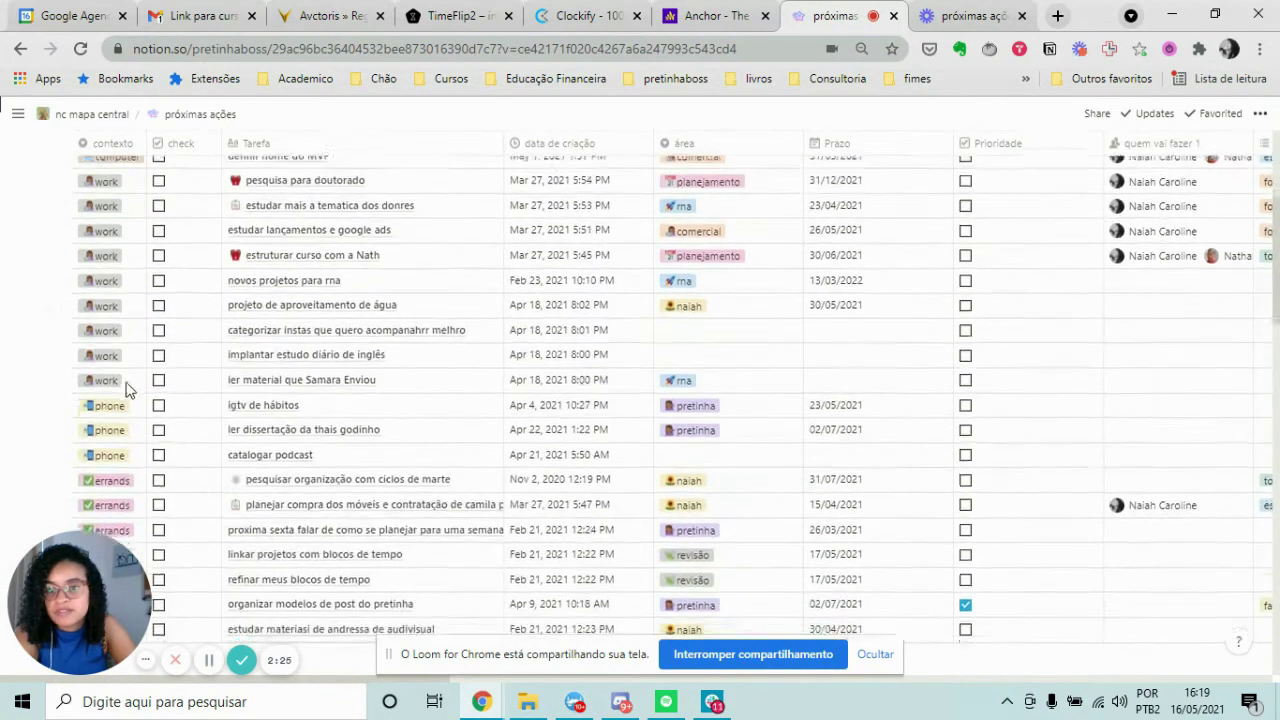
{"action": "scroll", "coordinate": [120, 360], "scroll_direction": "down", "scroll_amount": 1}
{"action": "scroll", "coordinate": [106, 324], "scroll_direction": "up", "scroll_amount": 1}
{"action": "scroll", "coordinate": [108, 300], "scroll_direction": "down", "scroll_amount": 1}
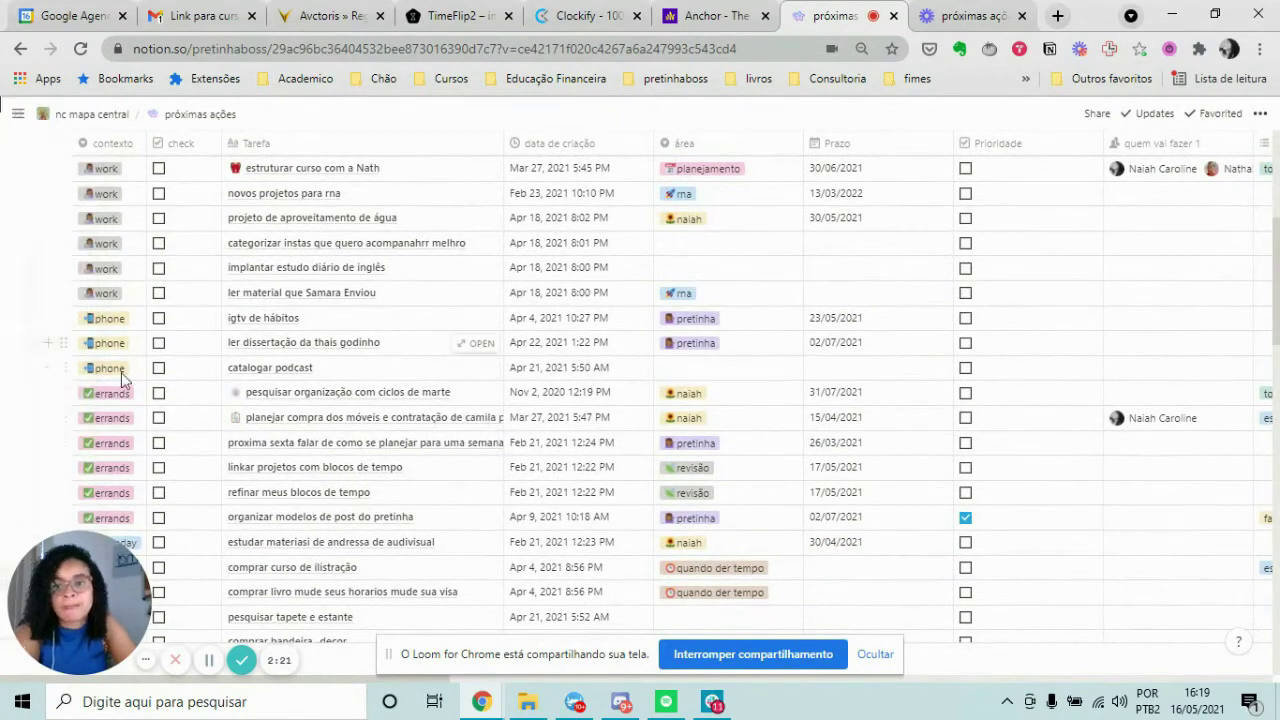
{"action": "scroll", "coordinate": [125, 370], "scroll_direction": "up", "scroll_amount": 4}
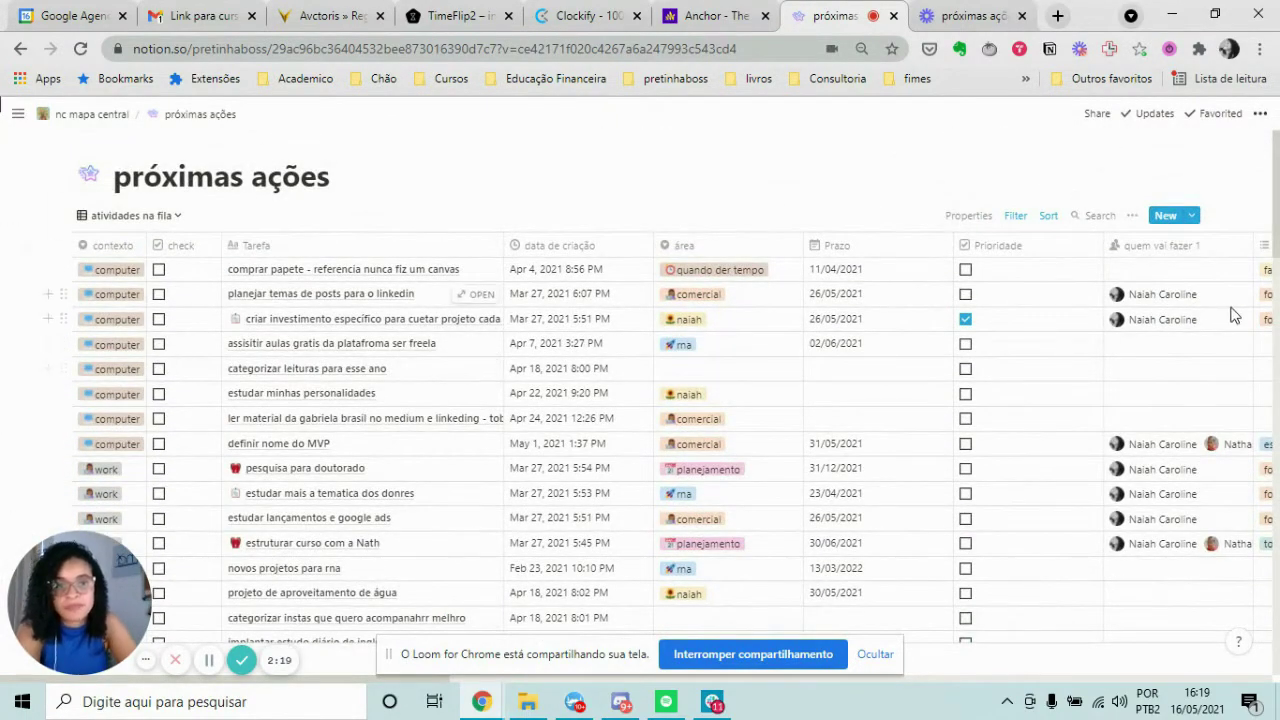
Step: Change the second sort of the atividades na fila view to the área property, below the check sort
{"action": "left_click", "coordinate": [1045, 228]}
{"action": "left_click", "coordinate": [960, 302]}
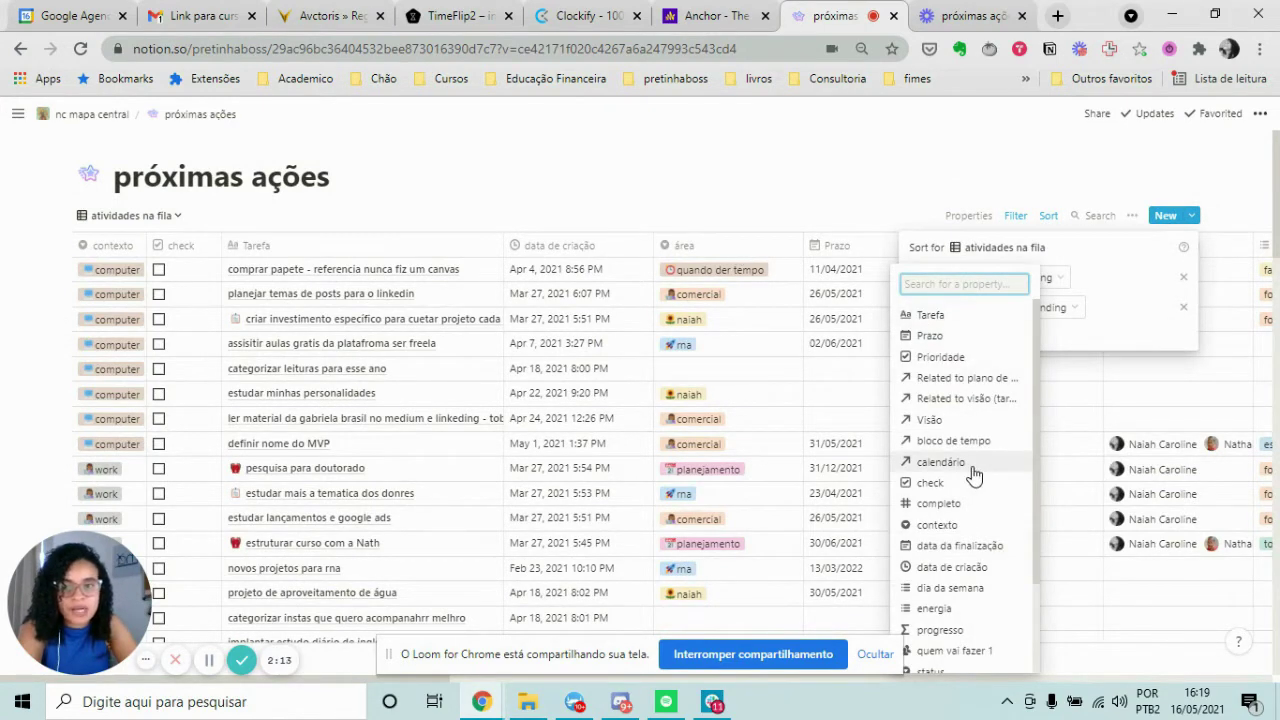
{"action": "scroll", "coordinate": [975, 470], "scroll_direction": "down", "scroll_amount": 1}
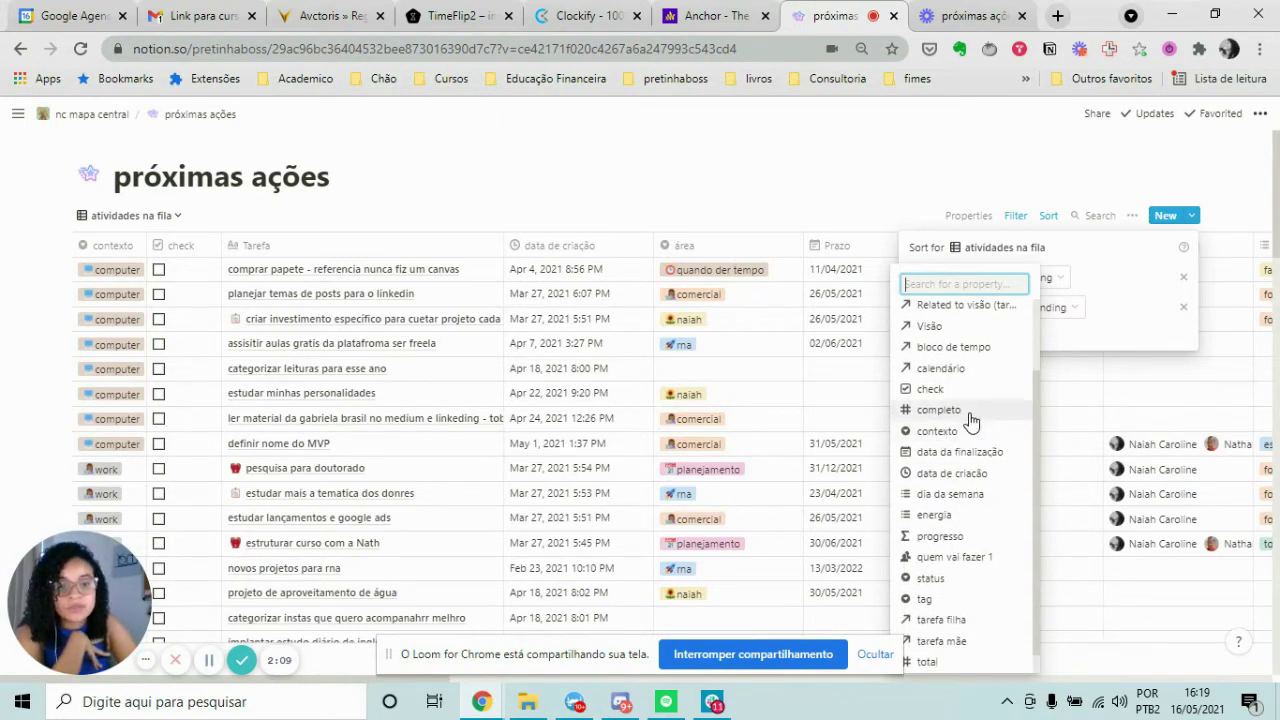
{"action": "scroll", "coordinate": [970, 420], "scroll_direction": "down", "scroll_amount": 1}
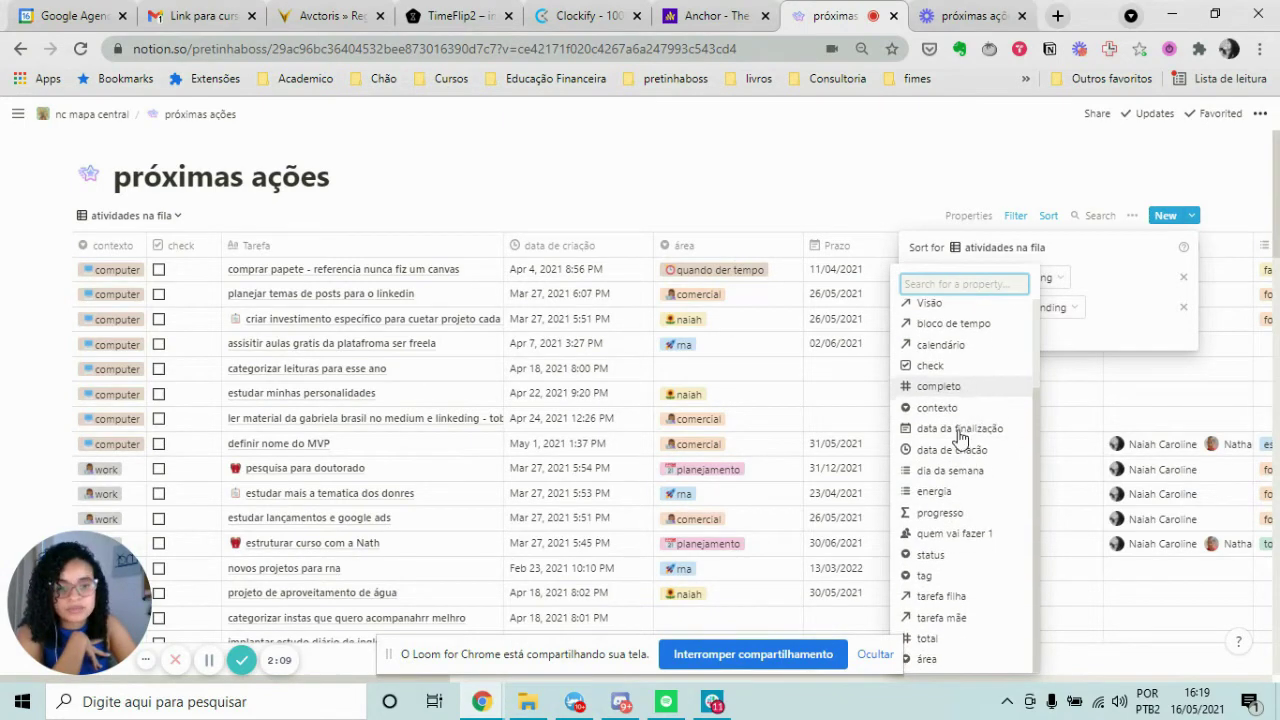
{"action": "left_click", "coordinate": [956, 662]}
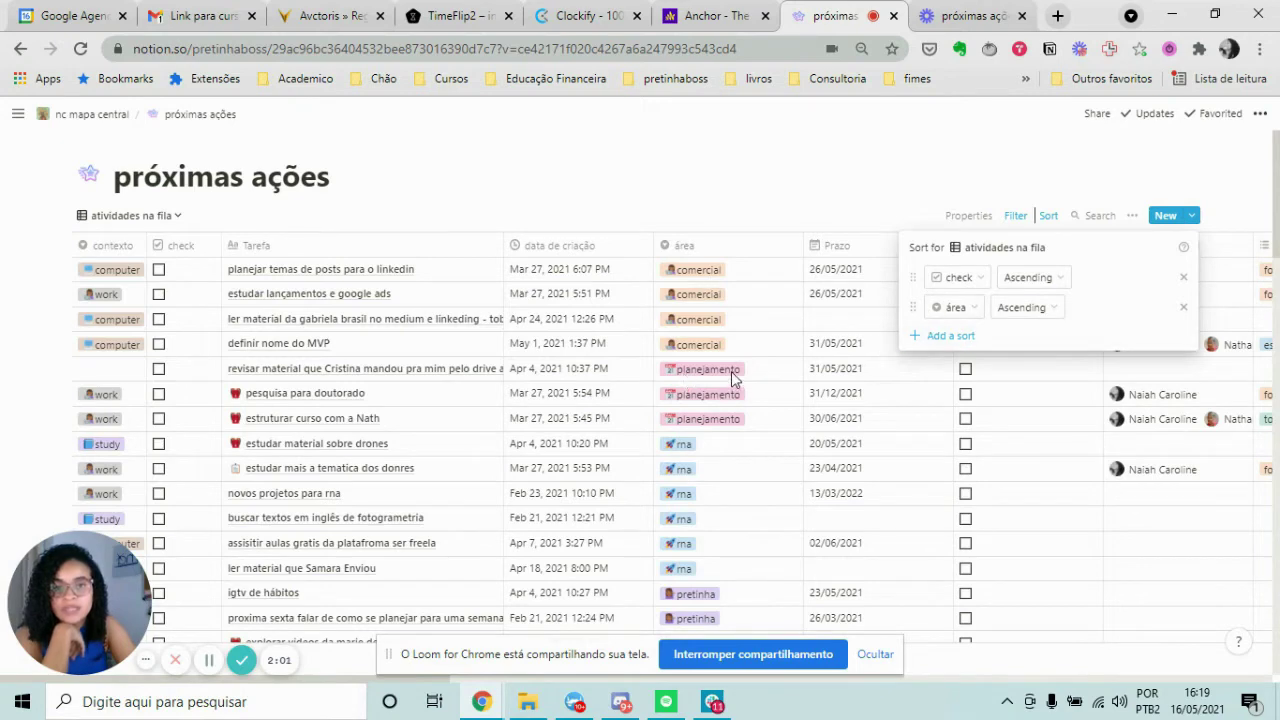
{"action": "left_click", "coordinate": [1010, 207]}
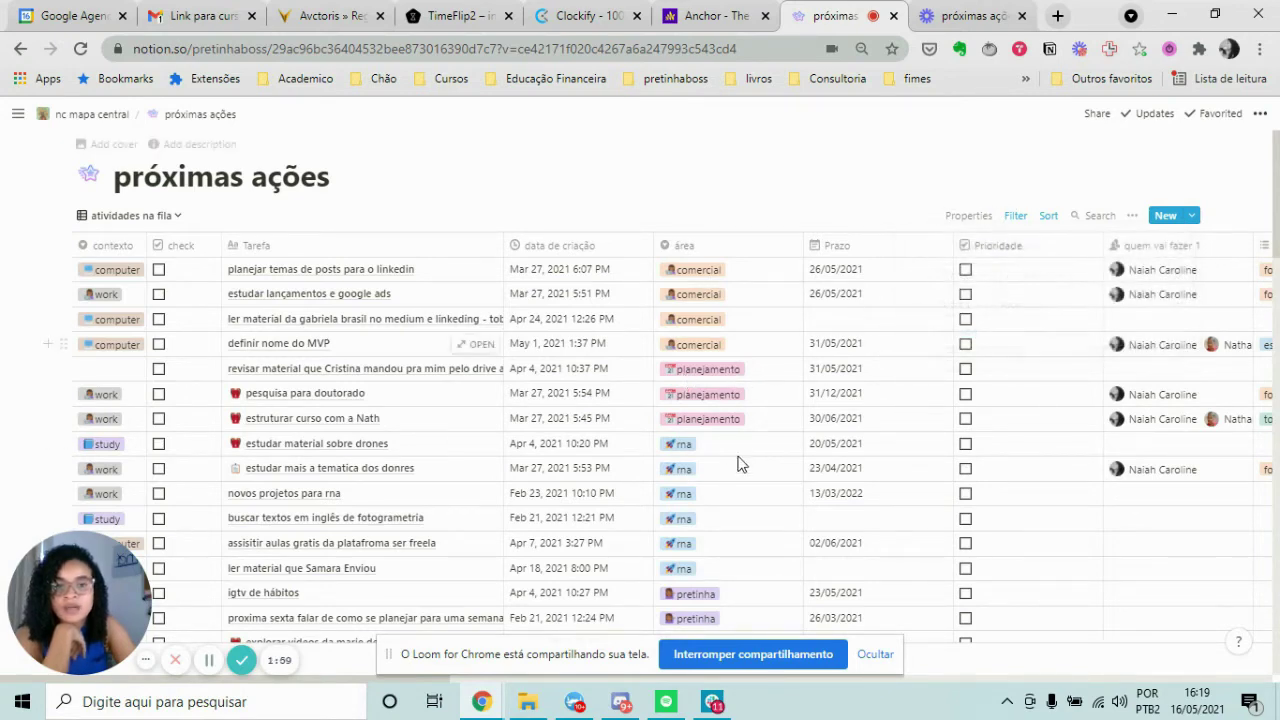
Step: Review the task order by área through the whole list, down to the tasks without an área
{"action": "scroll", "coordinate": [743, 430], "scroll_direction": "down", "scroll_amount": 1}
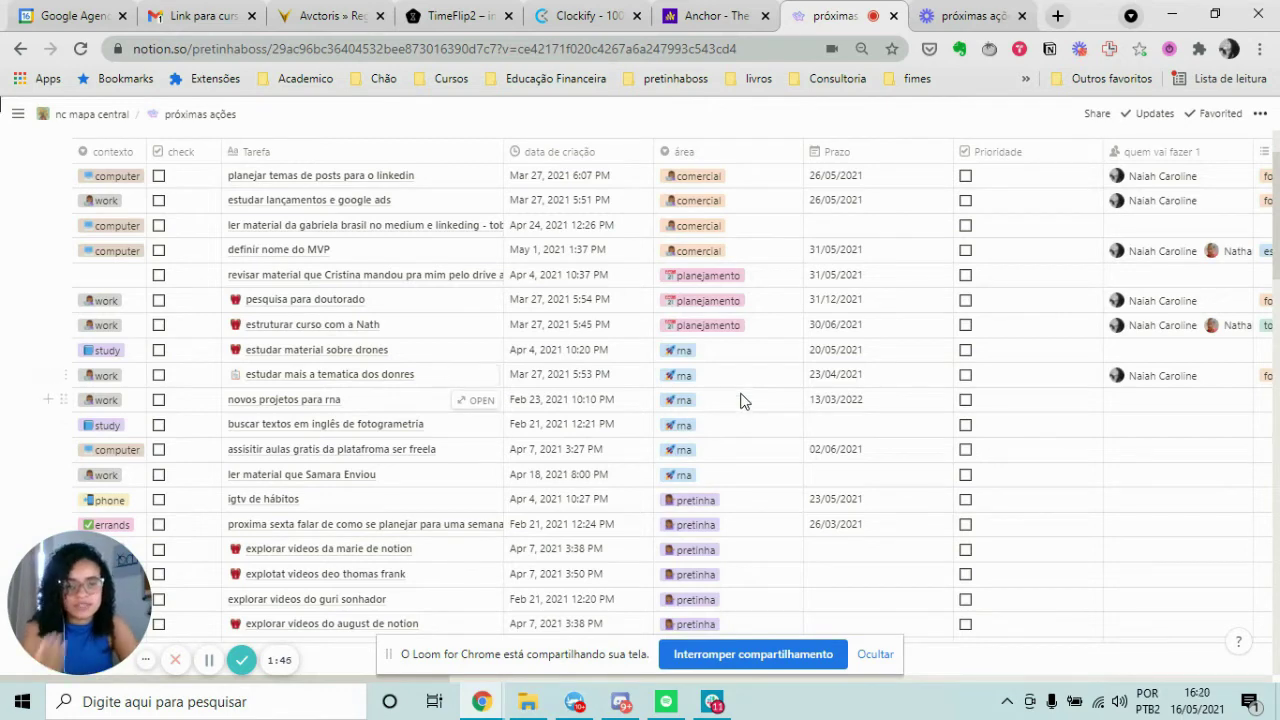
{"action": "scroll", "coordinate": [748, 422], "scroll_direction": "down", "scroll_amount": 2}
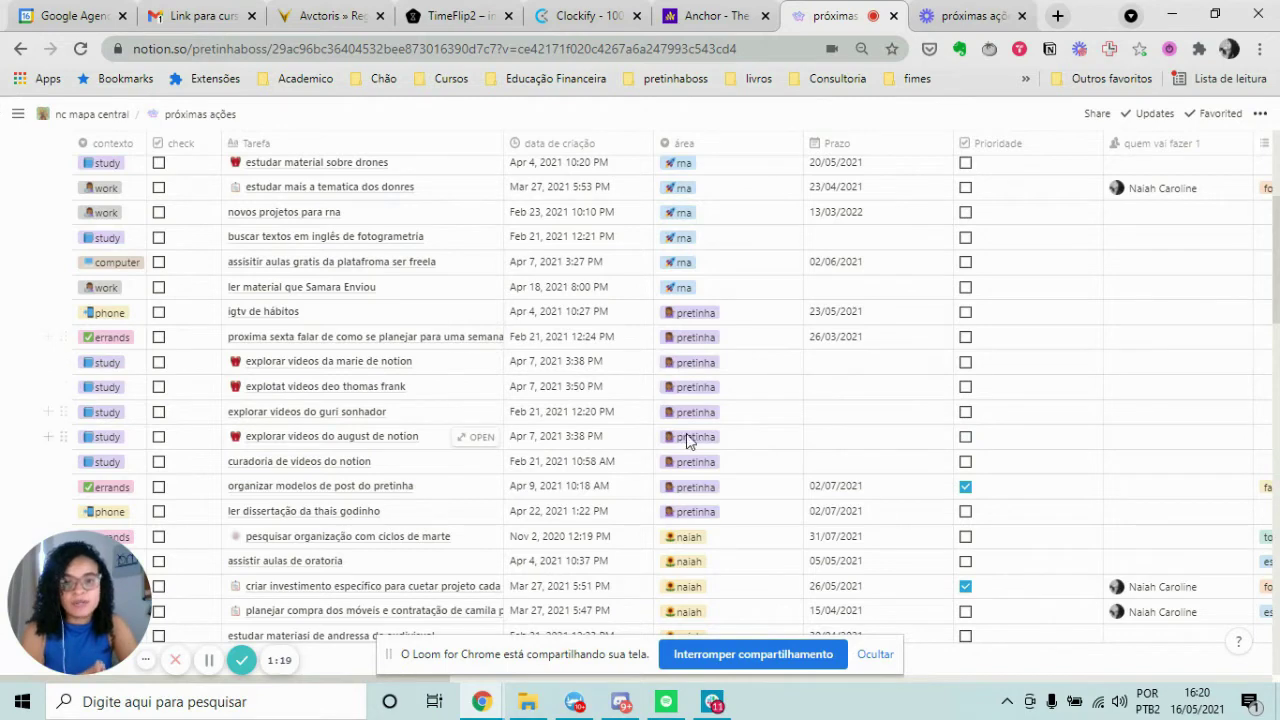
{"action": "scroll", "coordinate": [707, 381], "scroll_direction": "down", "scroll_amount": 4}
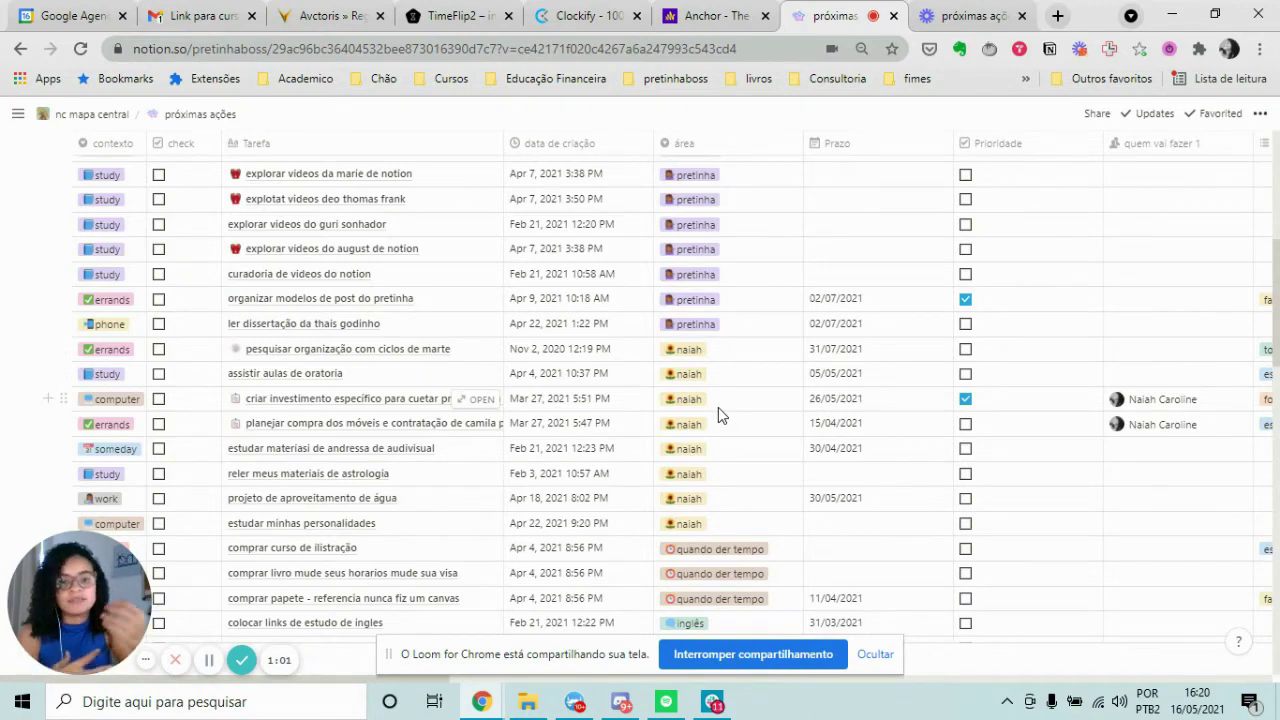
{"action": "scroll", "coordinate": [718, 450], "scroll_direction": "down", "scroll_amount": 3}
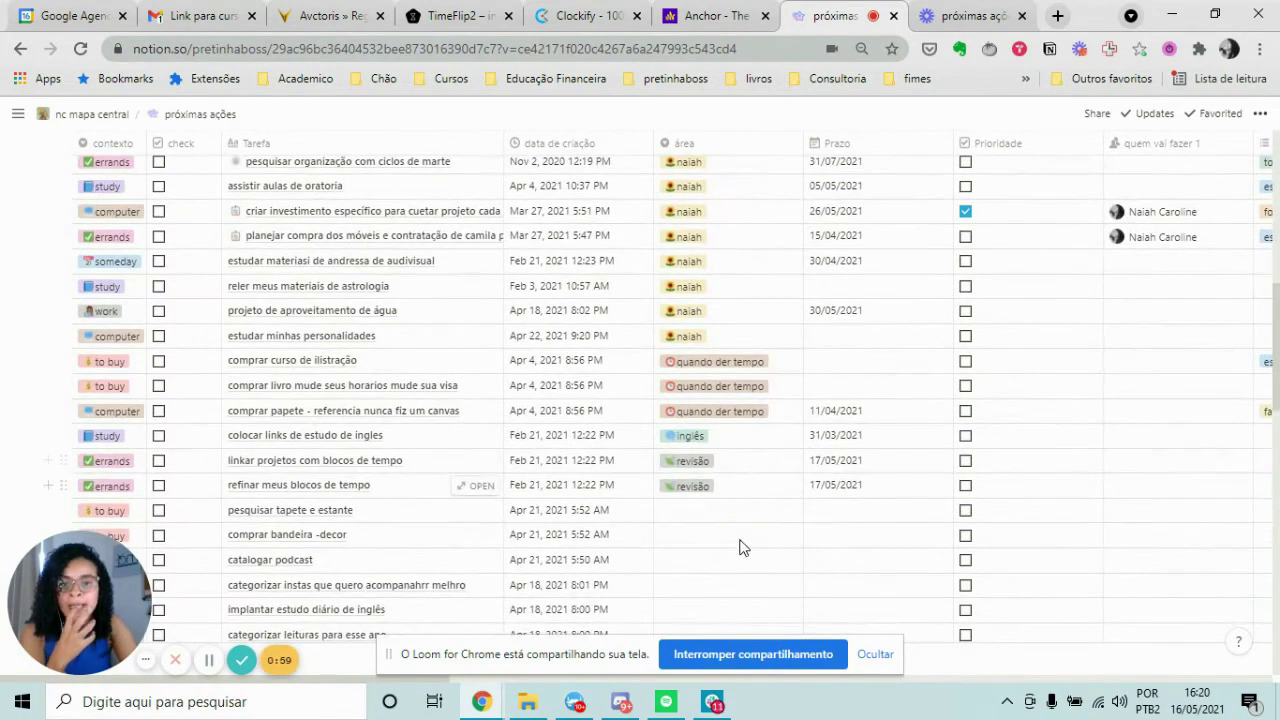
{"action": "scroll", "coordinate": [720, 560], "scroll_direction": "up", "scroll_amount": 10}
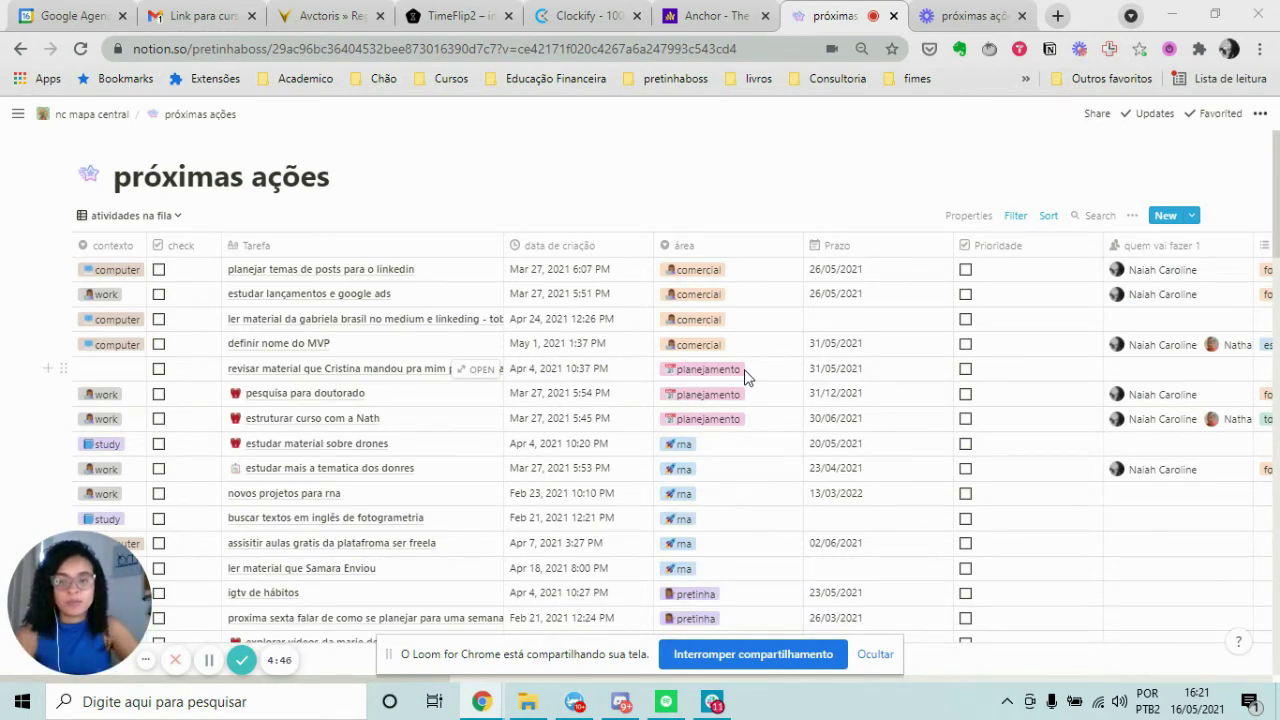
Step: Open the task "planejar temas de posts para o linkedin", review its properties and the available área options, and close it
{"action": "left_click", "coordinate": [470, 272]}
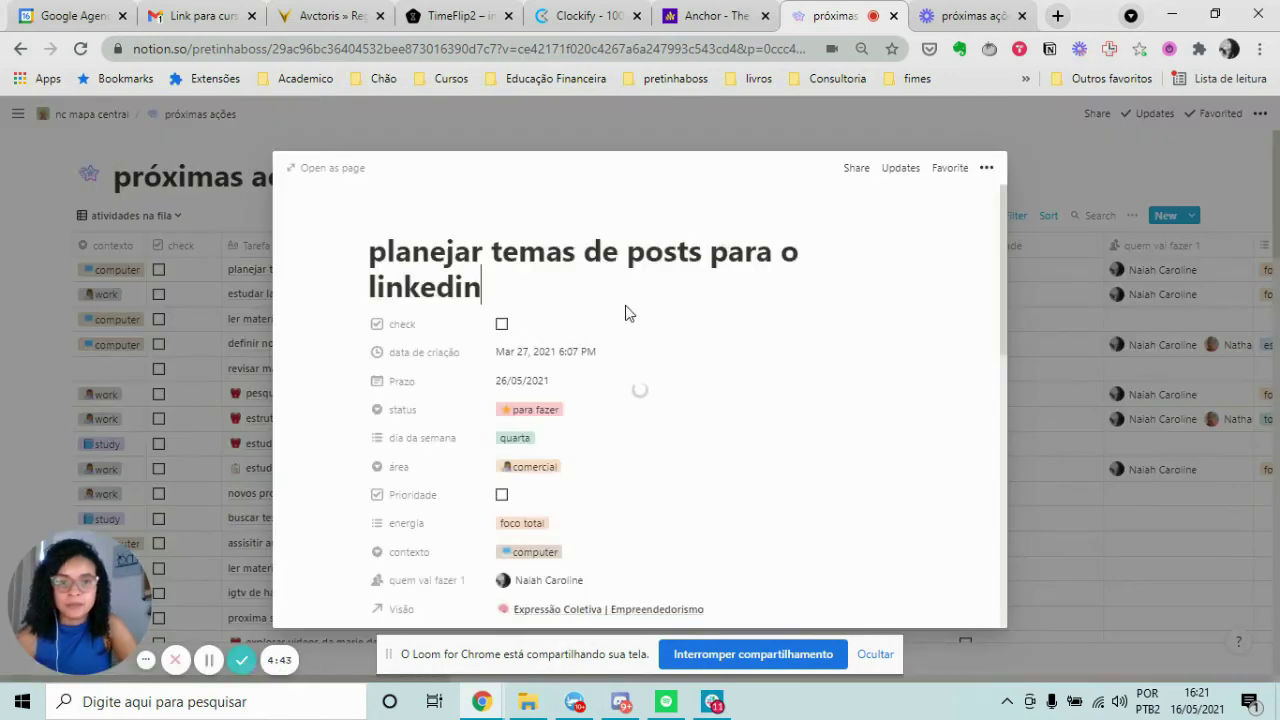
{"action": "scroll", "coordinate": [530, 290], "scroll_direction": "down", "scroll_amount": 2}
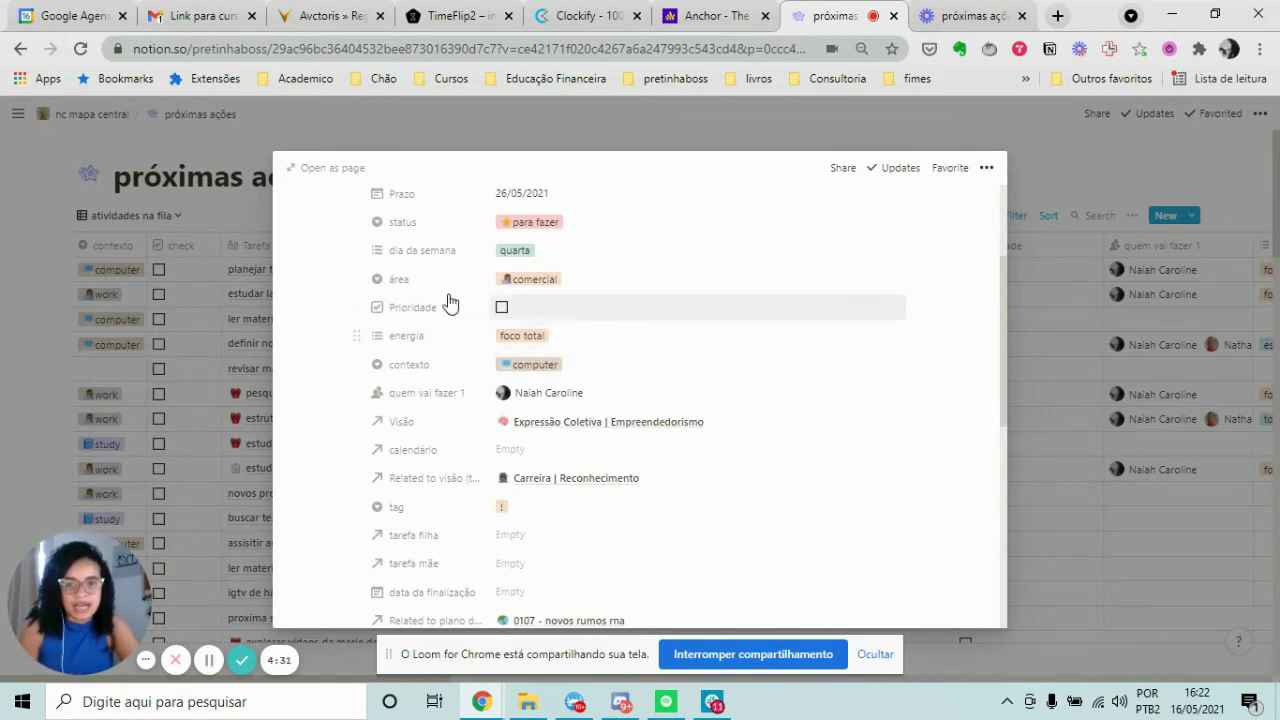
{"action": "left_click", "coordinate": [540, 290]}
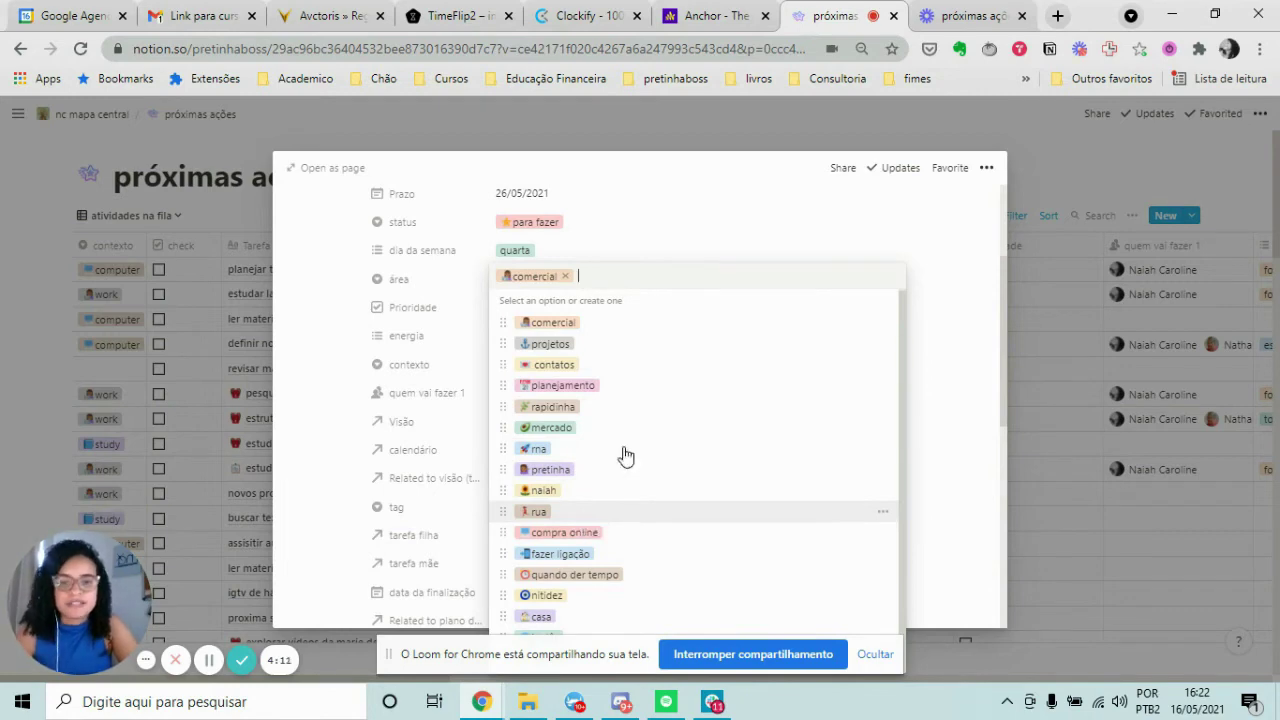
{"action": "left_click", "coordinate": [646, 226]}
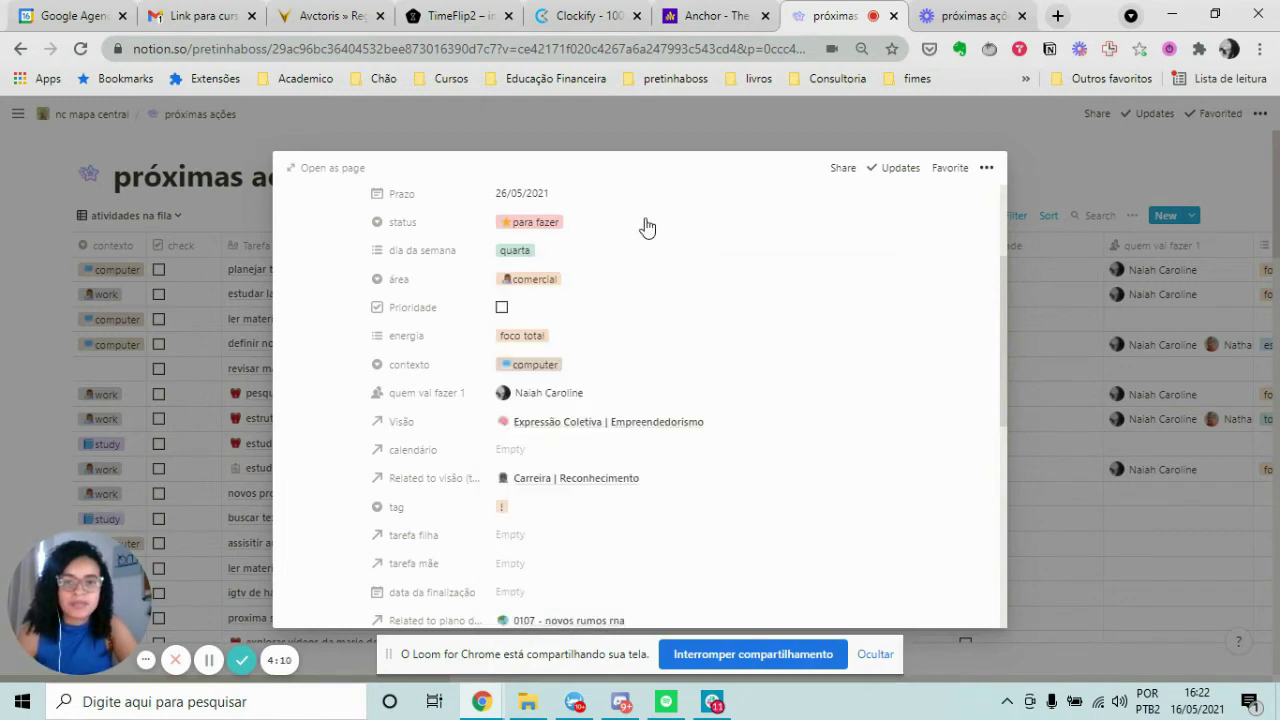
{"action": "left_click", "coordinate": [638, 148]}
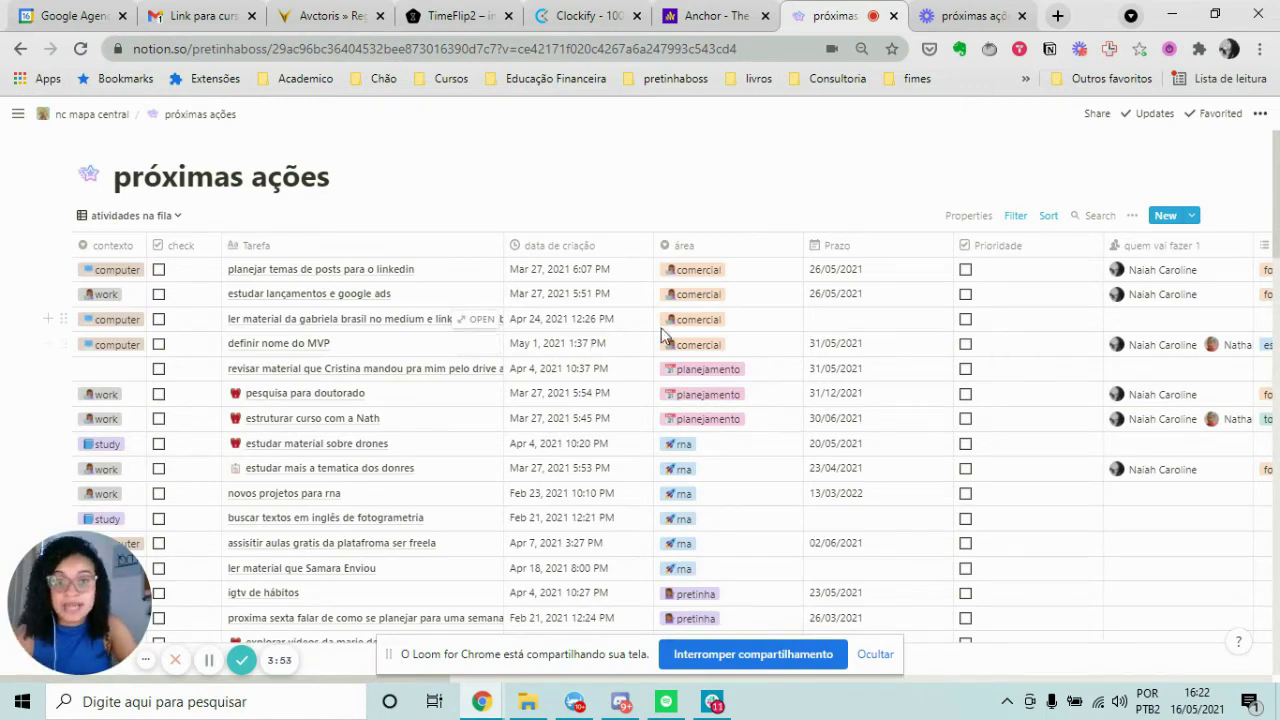
Step: Compare the contexto and área values of the unchecked tasks across the atividades na fila list, down to where the checked tasks begin
{"action": "scroll", "coordinate": [614, 360], "scroll_direction": "down", "scroll_amount": 5}
{"action": "scroll", "coordinate": [616, 365], "scroll_direction": "down", "scroll_amount": 4}
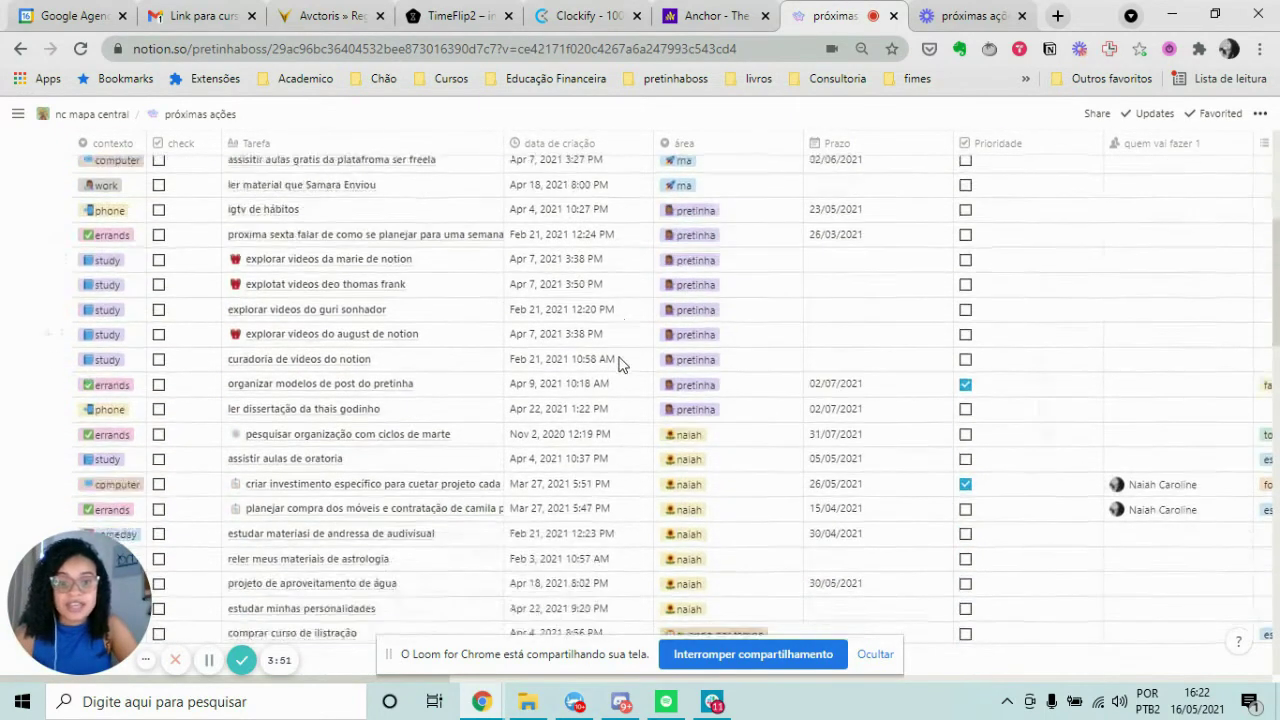
{"action": "scroll", "coordinate": [618, 373], "scroll_direction": "down", "scroll_amount": 3}
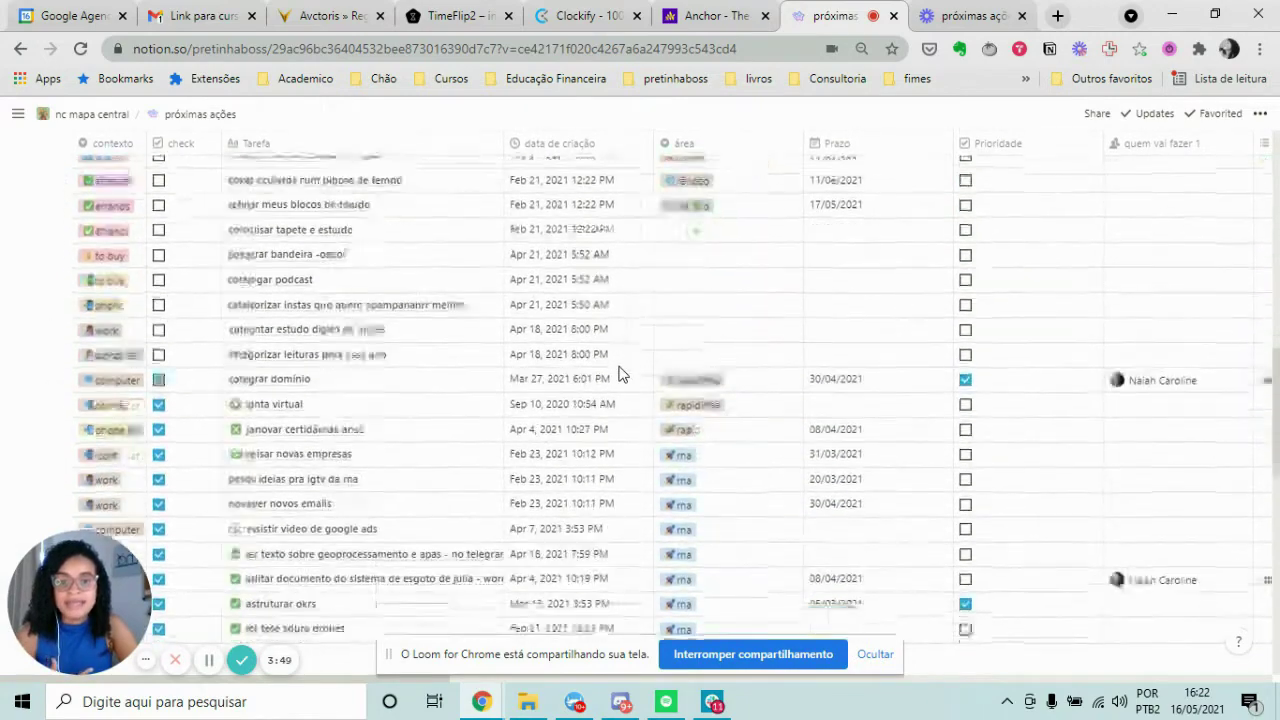
{"action": "scroll", "coordinate": [618, 373], "scroll_direction": "up", "scroll_amount": 4}
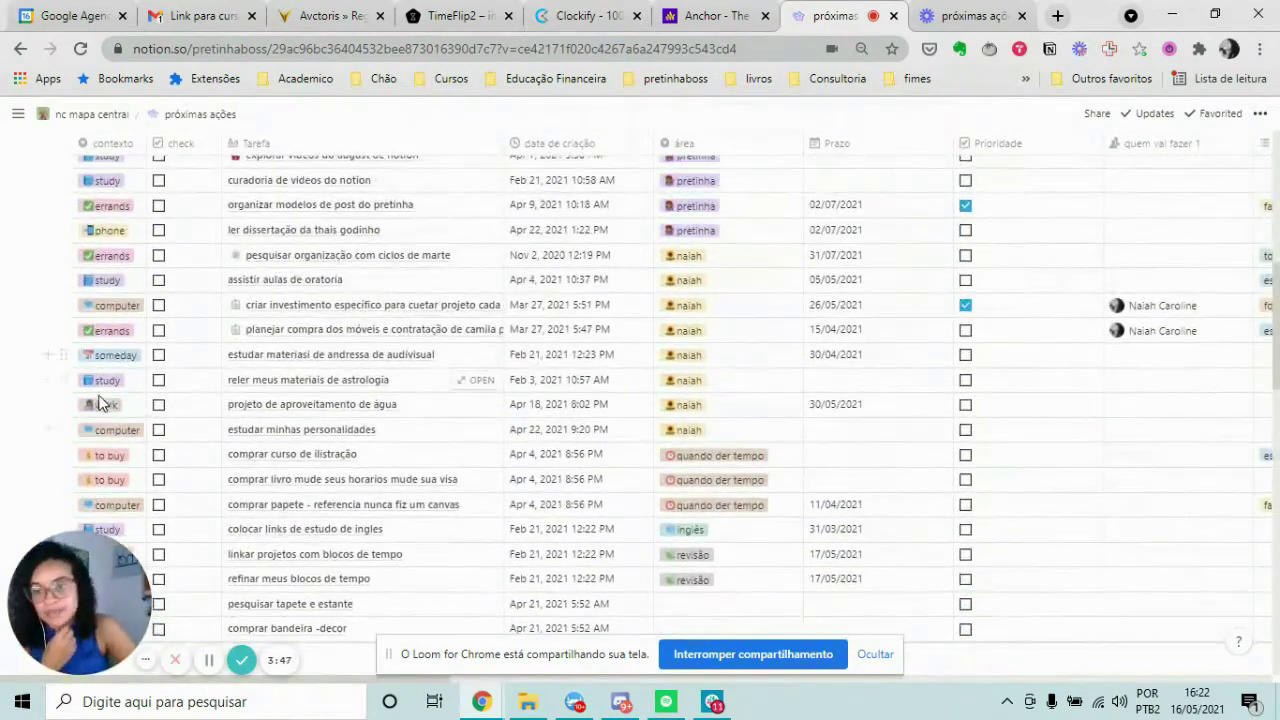
{"action": "scroll", "coordinate": [122, 396], "scroll_direction": "up", "scroll_amount": 5}
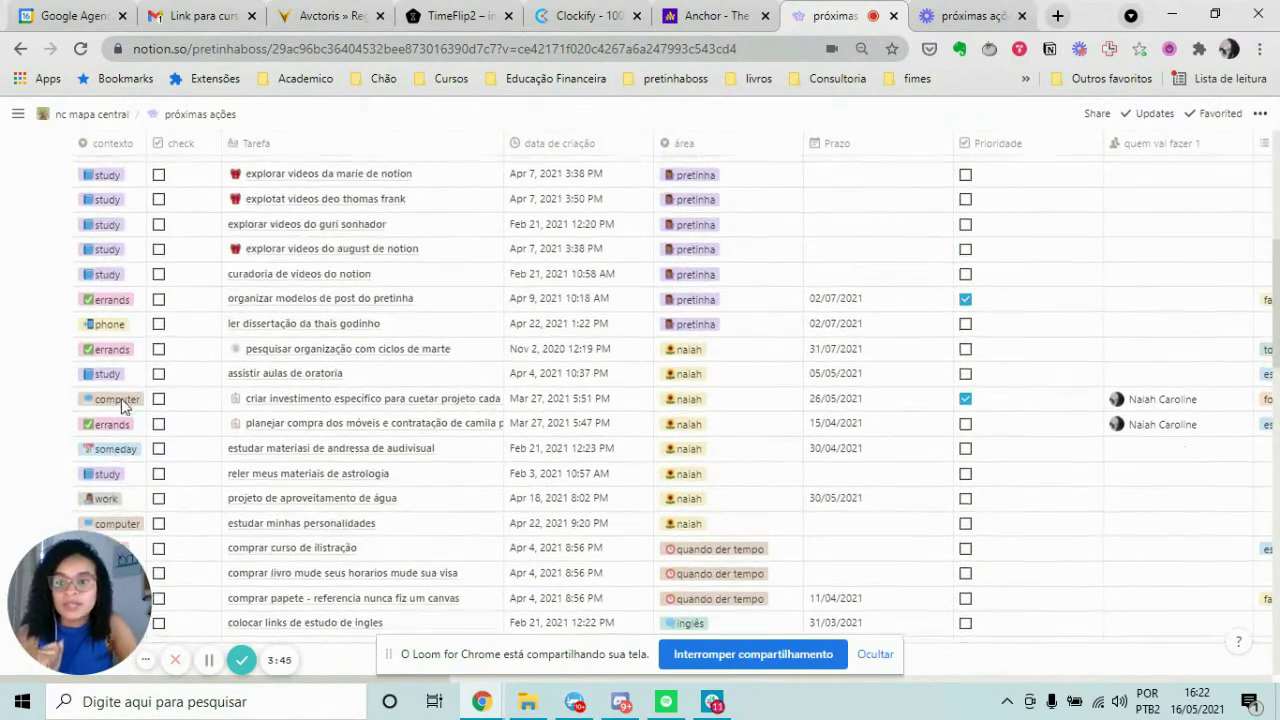
{"action": "scroll", "coordinate": [132, 342], "scroll_direction": "up", "scroll_amount": 2}
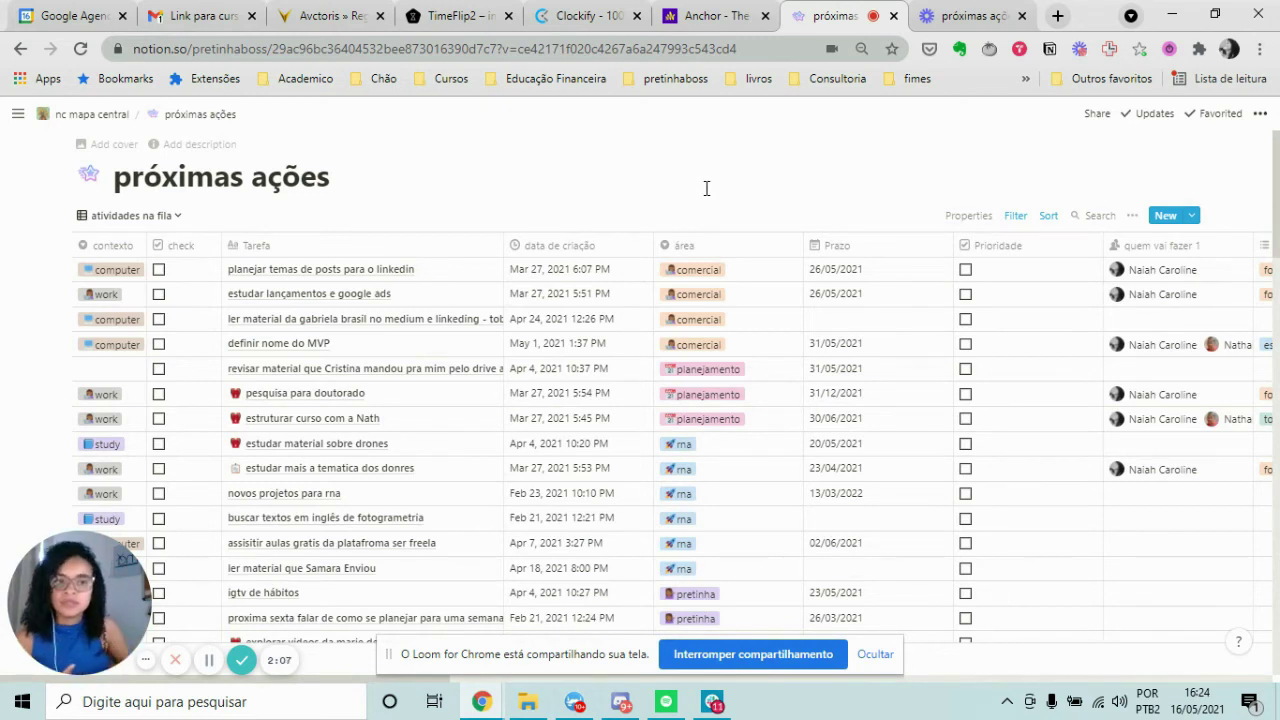
Step: Filter the atividades na fila view to tasks whose check is ticked, replacing the Tarefa condition, and whose área is rna
{"action": "left_click", "coordinate": [1012, 218]}
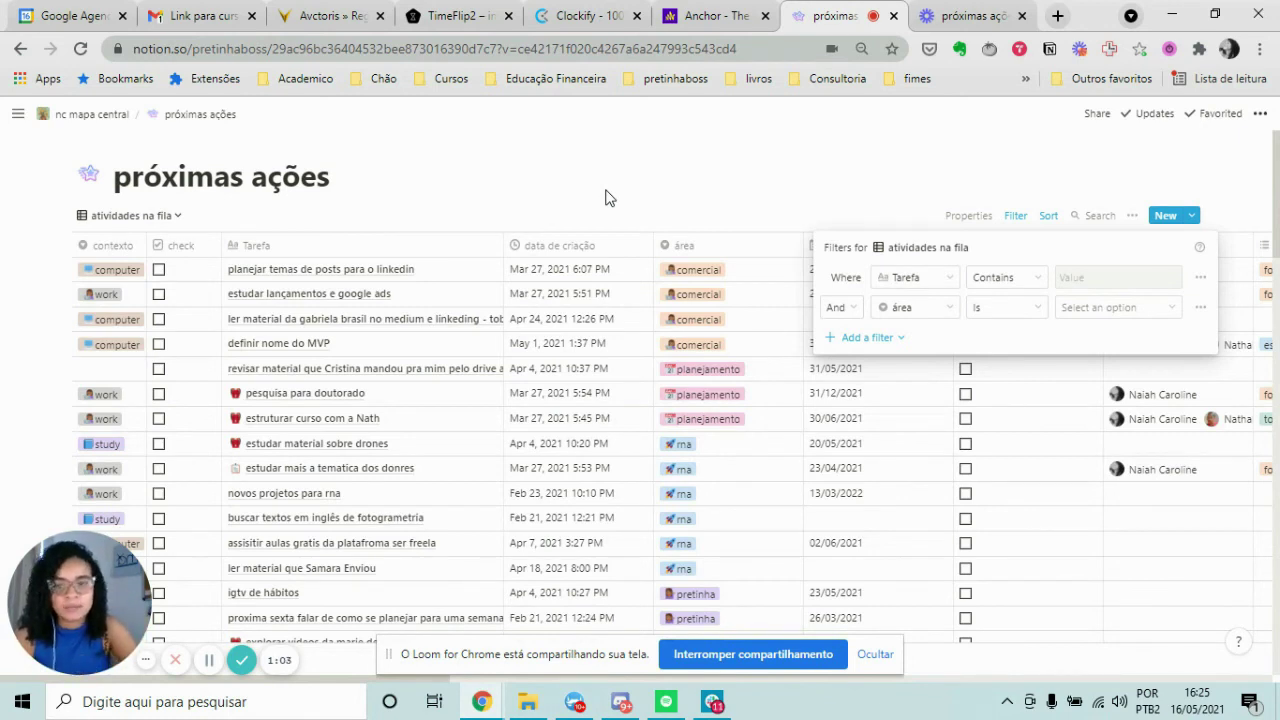
{"action": "left_click", "coordinate": [903, 281]}
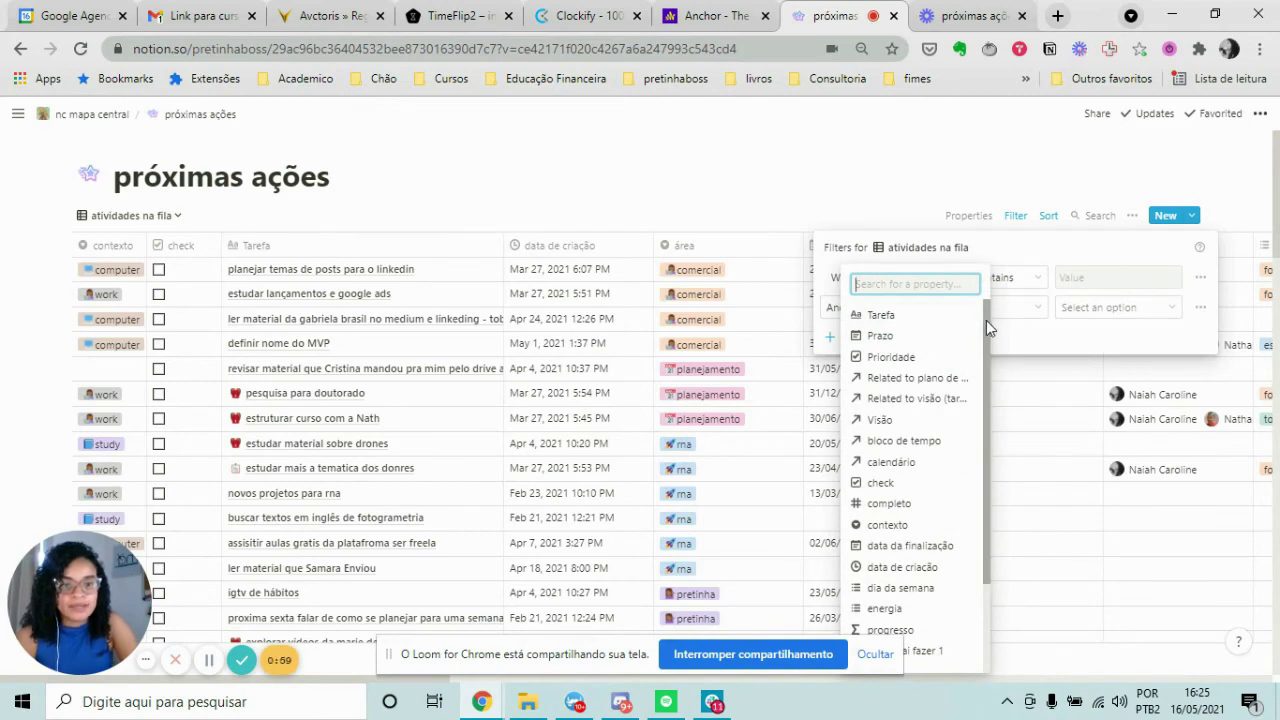
{"action": "left_click_drag", "start_coordinate": [986, 320], "coordinate": [980, 449]}
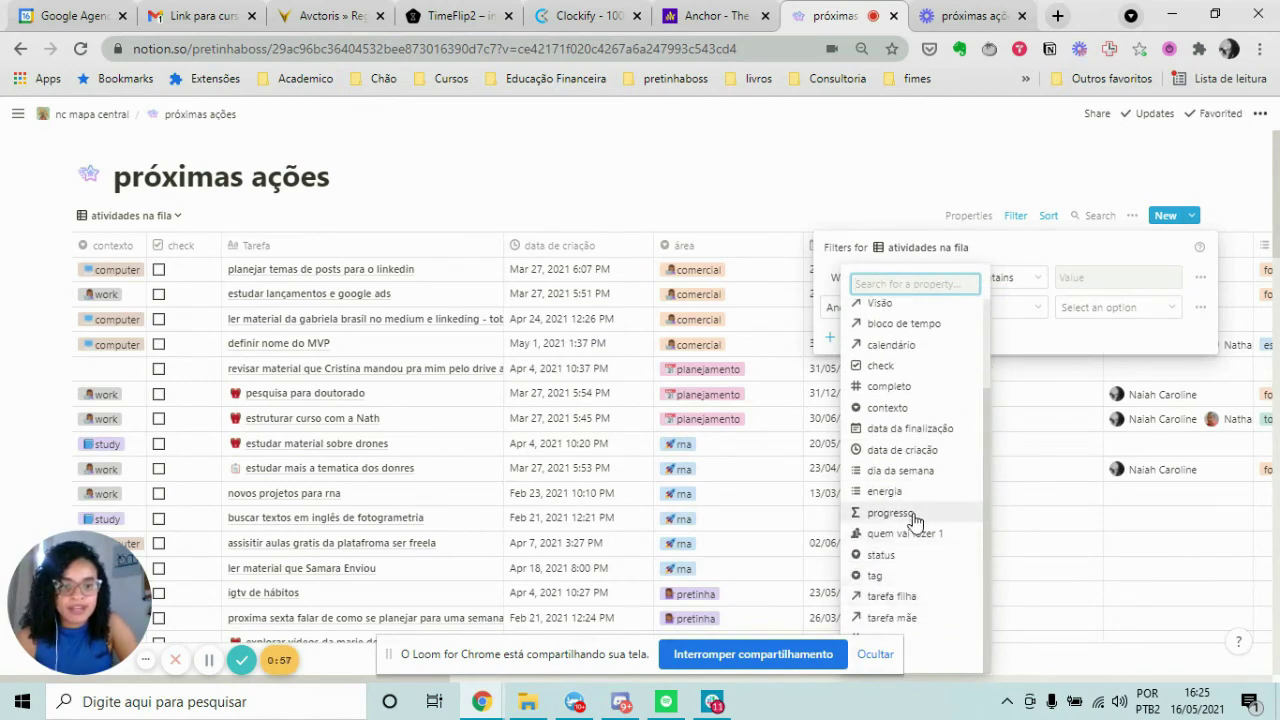
{"action": "left_click", "coordinate": [885, 366]}
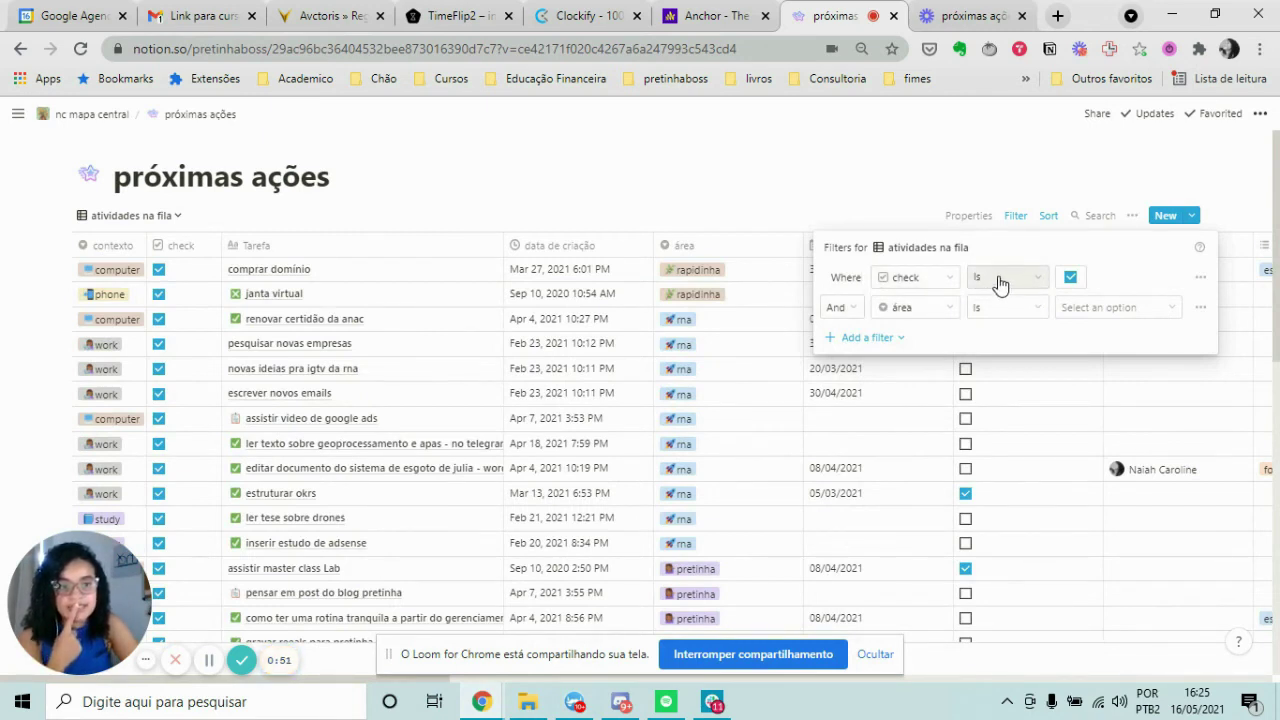
{"action": "left_click", "coordinate": [1089, 312]}
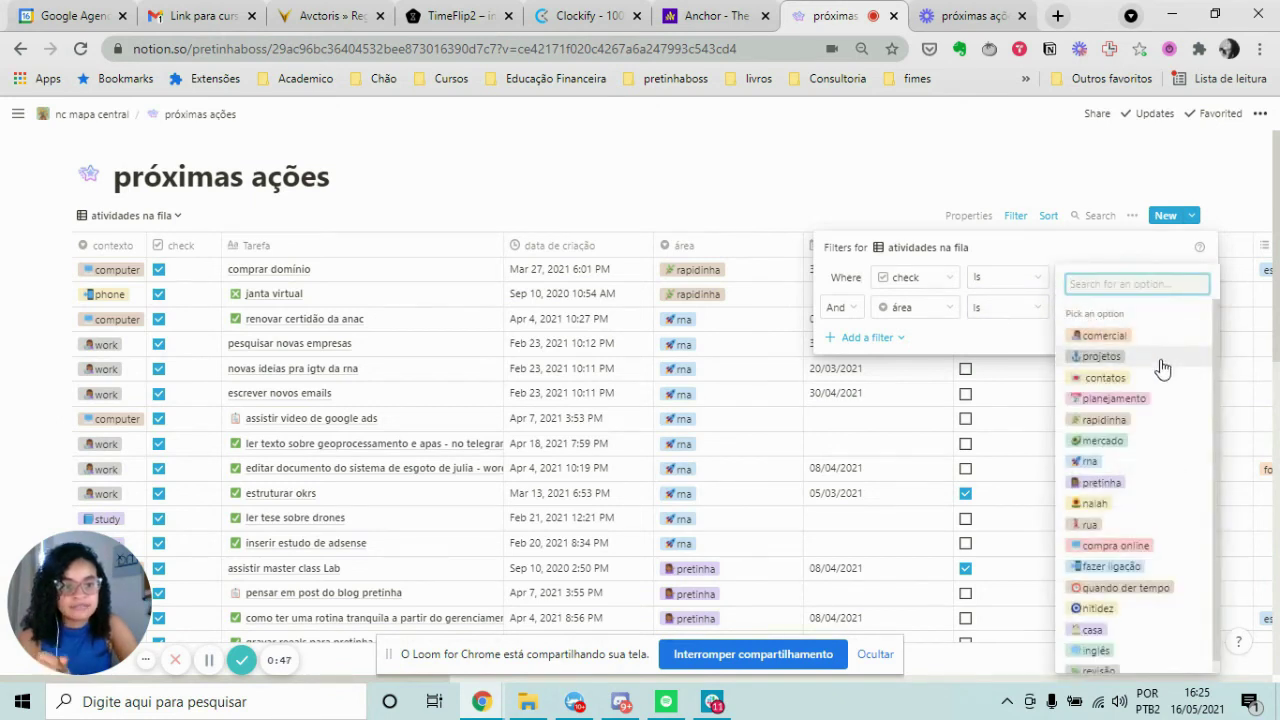
{"action": "left_click", "coordinate": [1089, 461]}
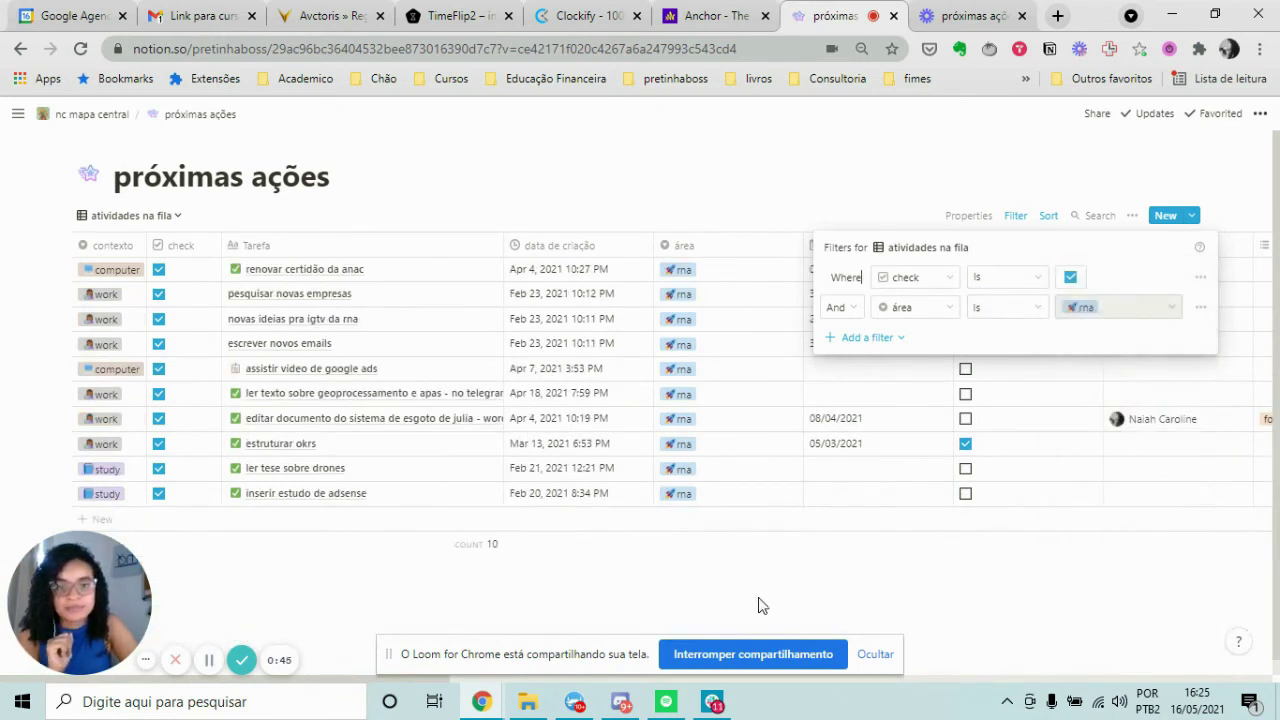
{"action": "left_click", "coordinate": [855, 553]}
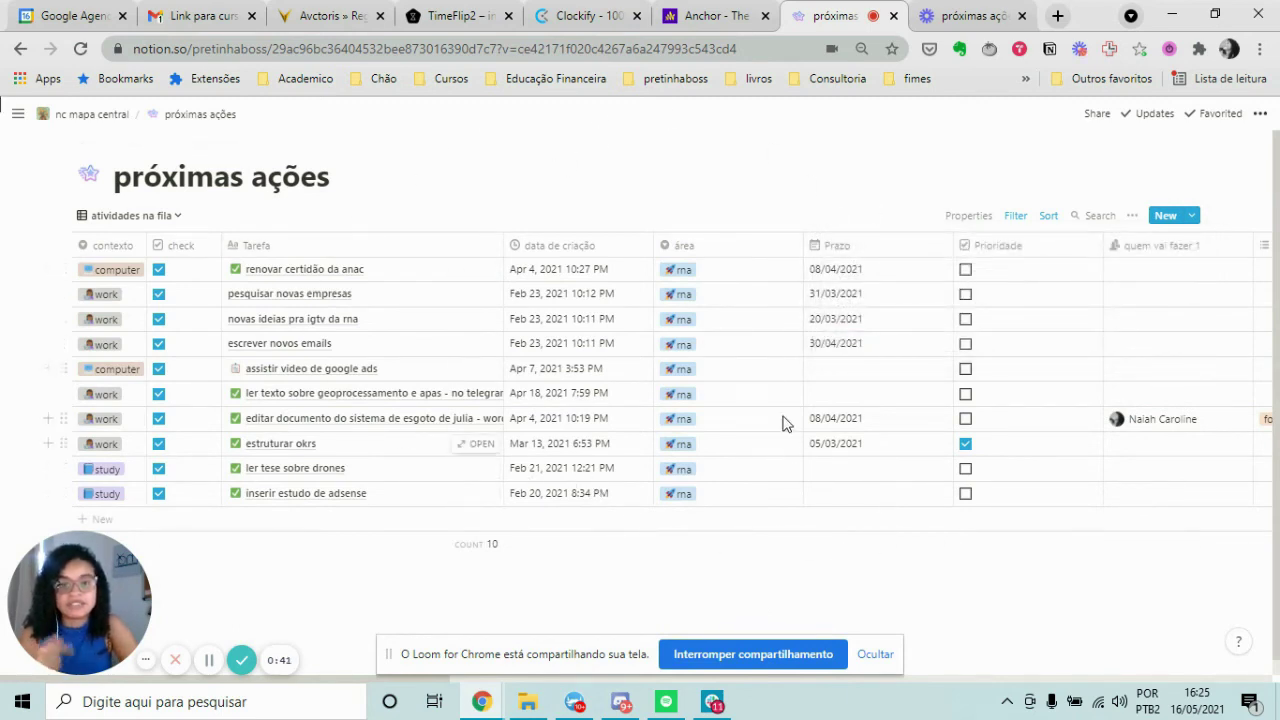
Step: Switch the check filter condition to Is not ticked, and review the filter conditions again
{"action": "left_click", "coordinate": [1018, 217]}
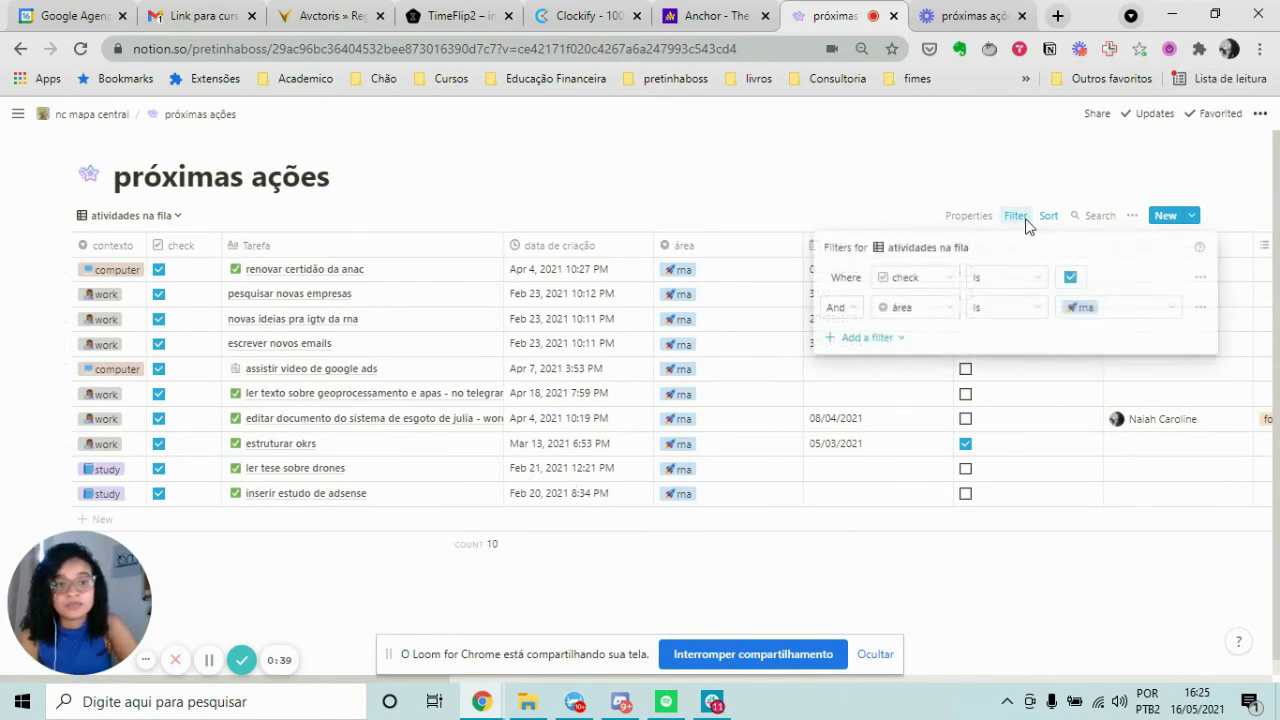
{"action": "left_click", "coordinate": [1010, 277]}
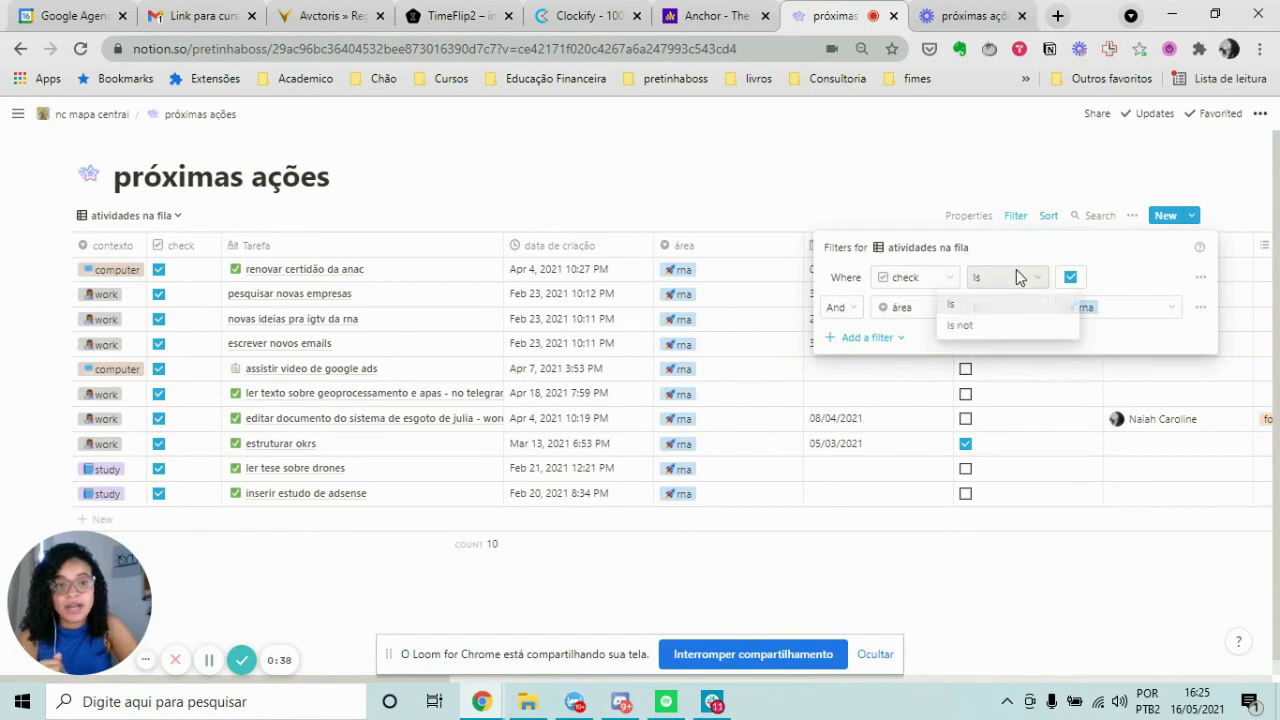
{"action": "left_click", "coordinate": [1014, 327]}
{"action": "left_click", "coordinate": [721, 458]}
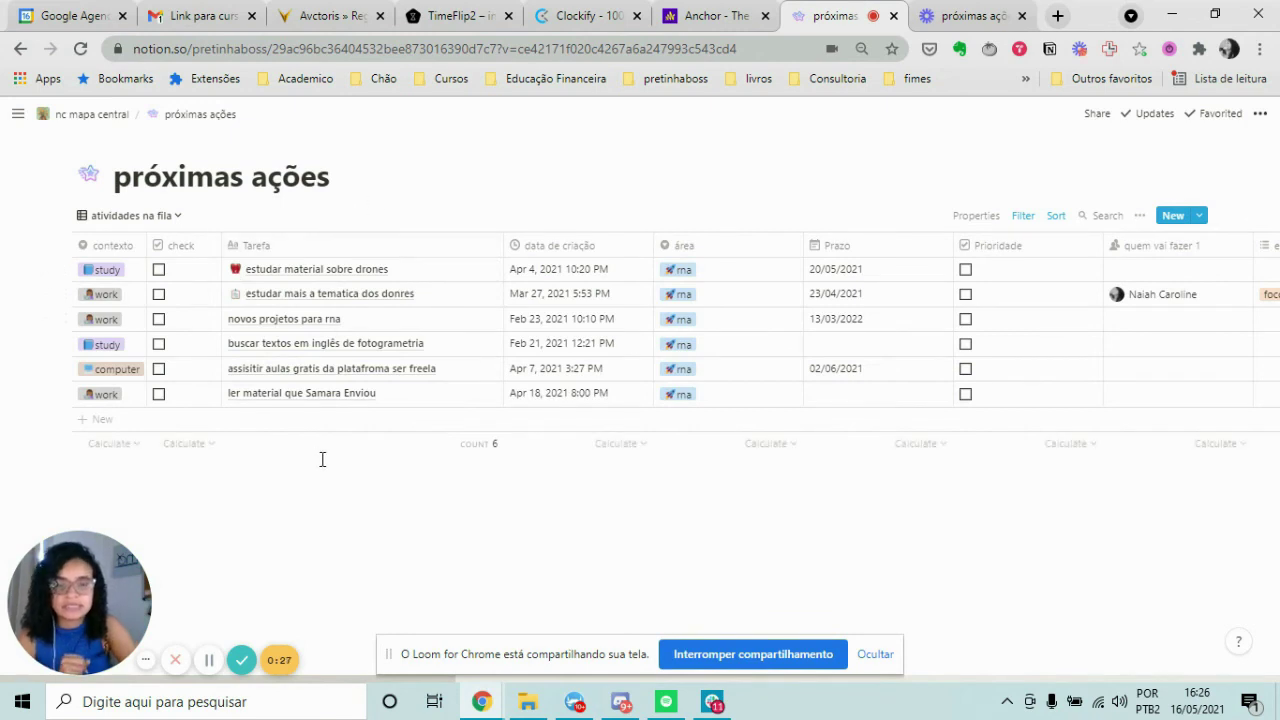
{"action": "left_click", "coordinate": [1025, 216]}
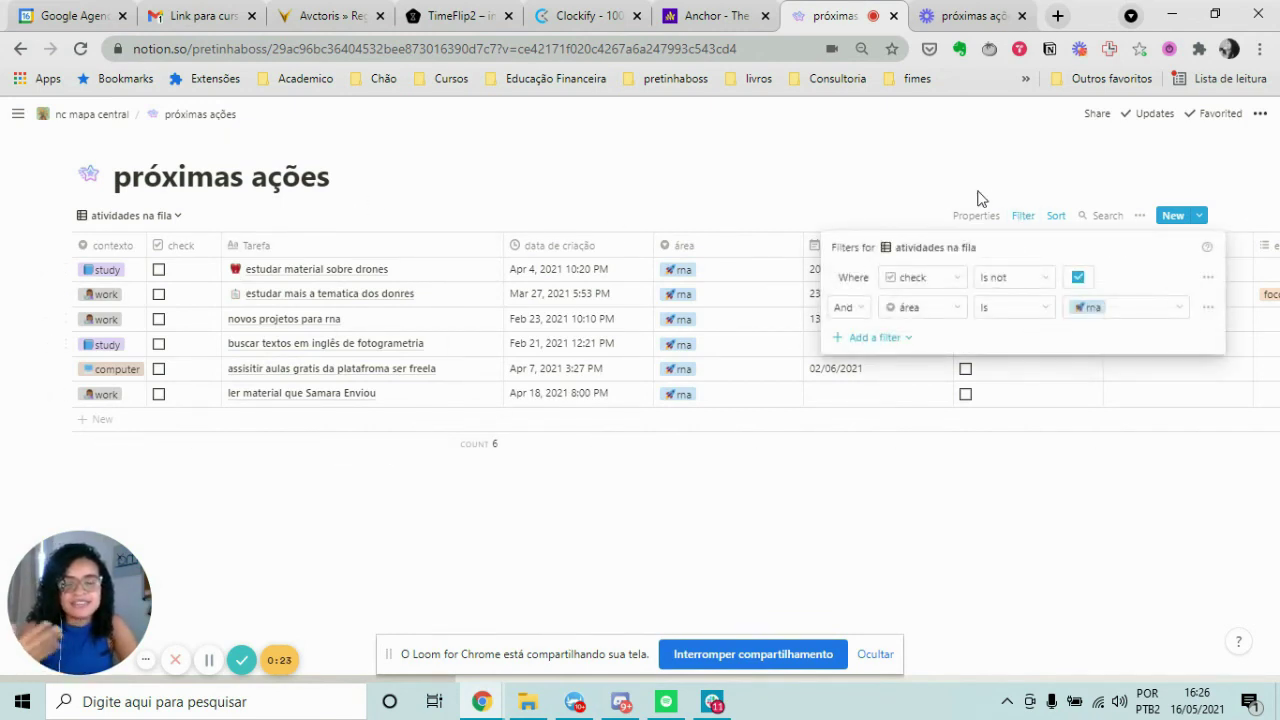